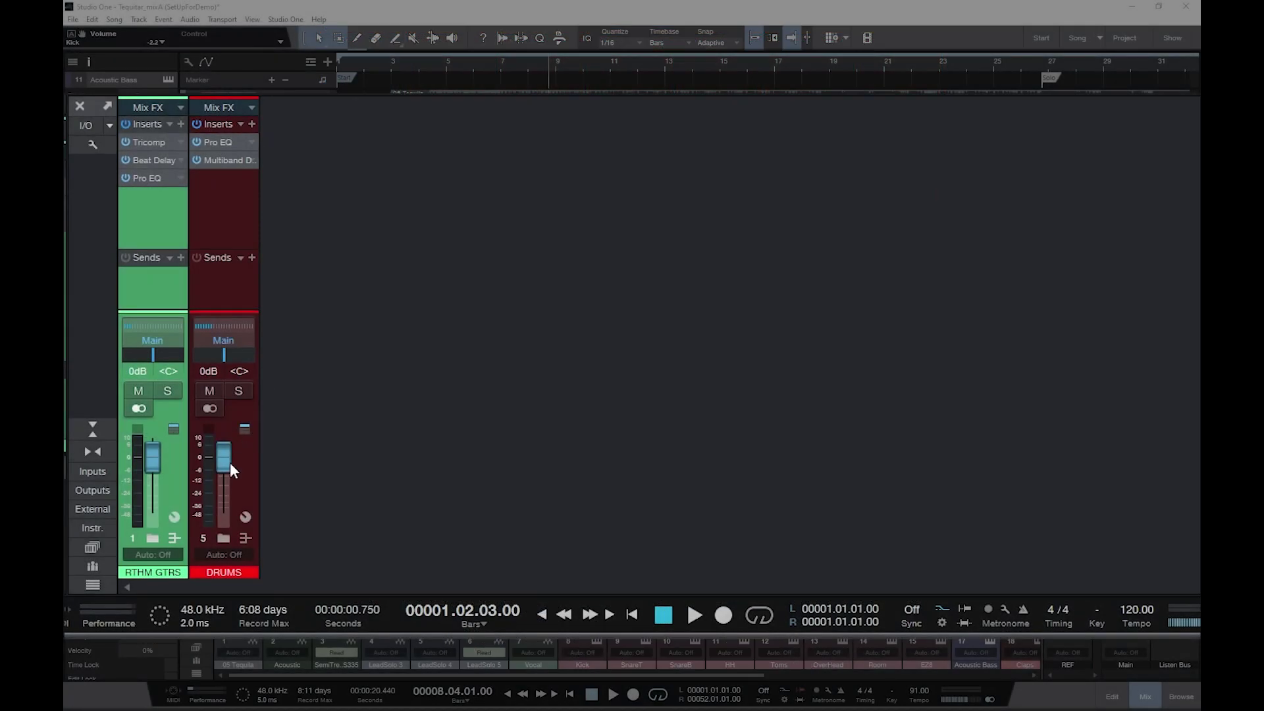
- Expand and collapse the DRUMS and RTHM GTRS folders to review their channels
{"action": "left_click", "coordinate": [224, 536]}
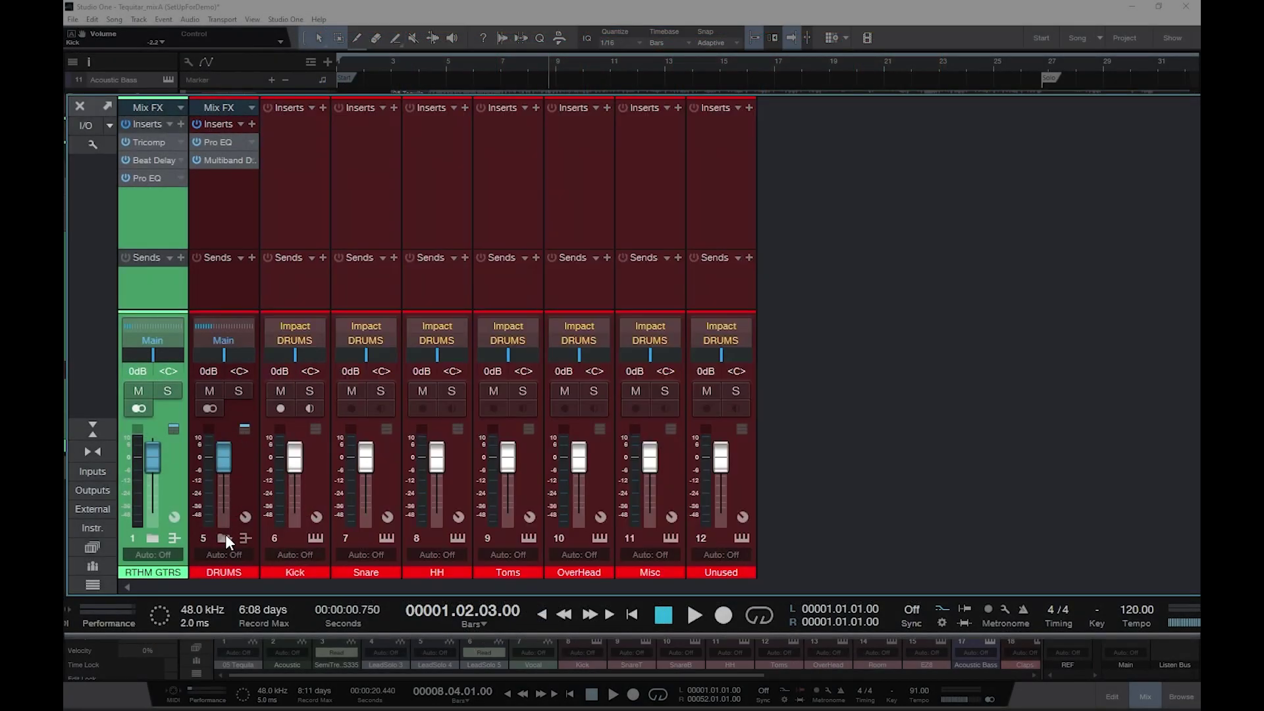
{"action": "left_click", "coordinate": [150, 537]}
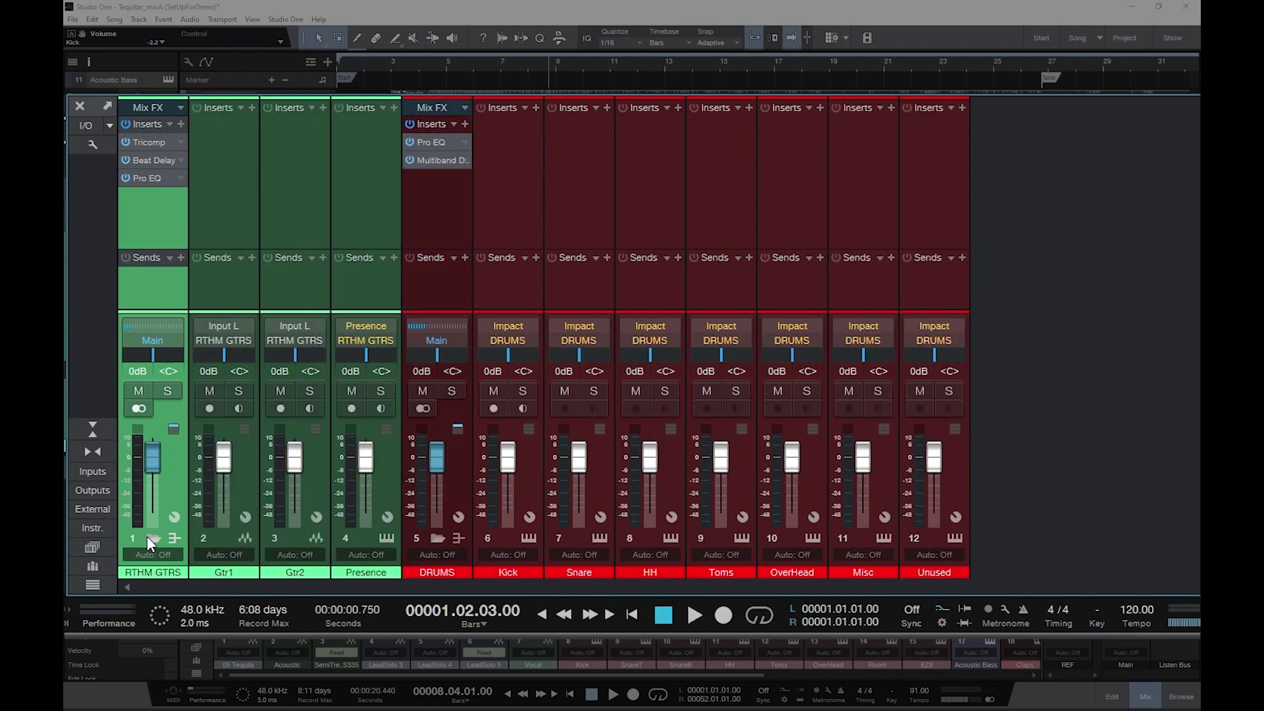
{"action": "left_click", "coordinate": [437, 539]}
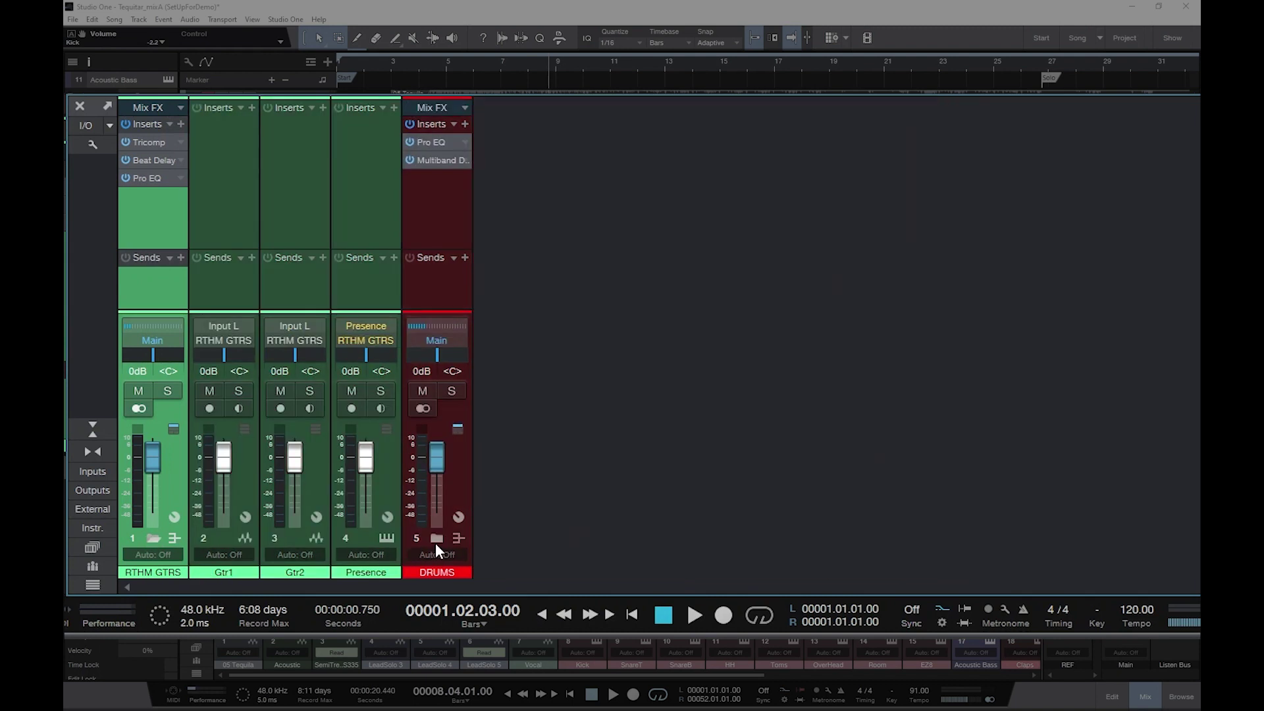
{"action": "left_click", "coordinate": [154, 538]}
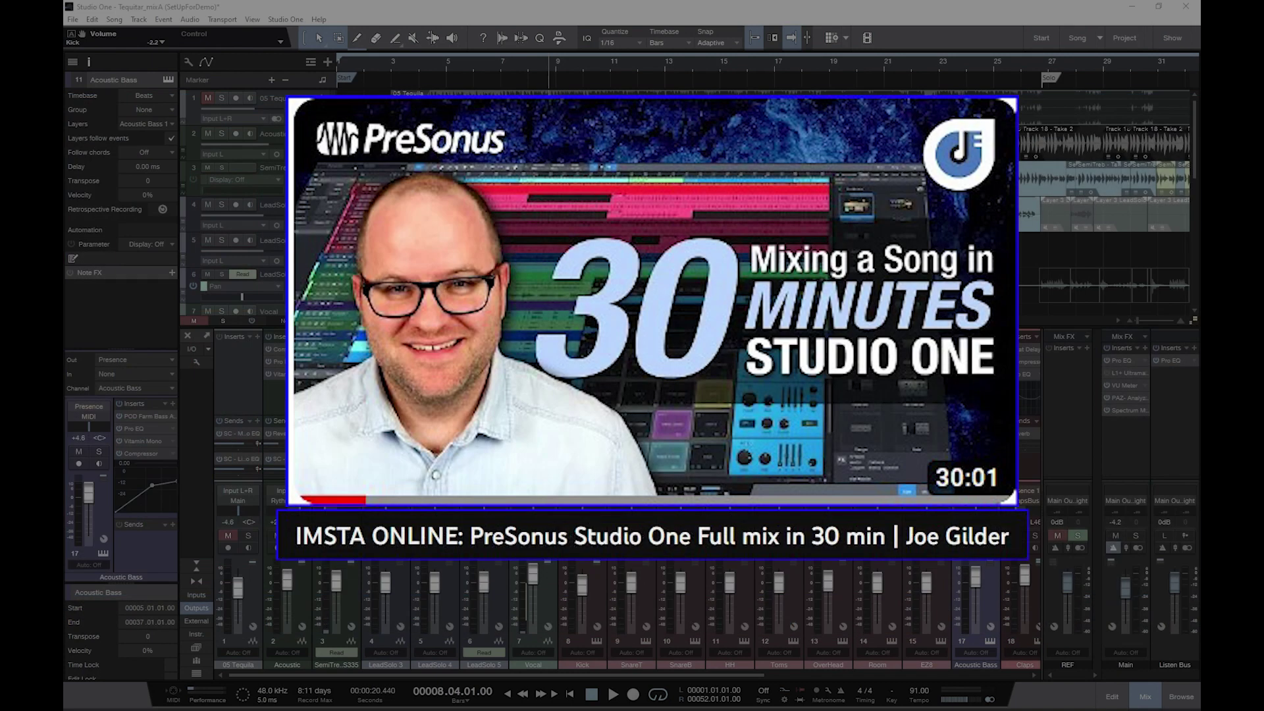
- Rename the 05 Tequila track to '05 Tequila_REF'
{"action": "left_click", "coordinate": [238, 665]}
{"action": "double_click", "coordinate": [273, 98]}
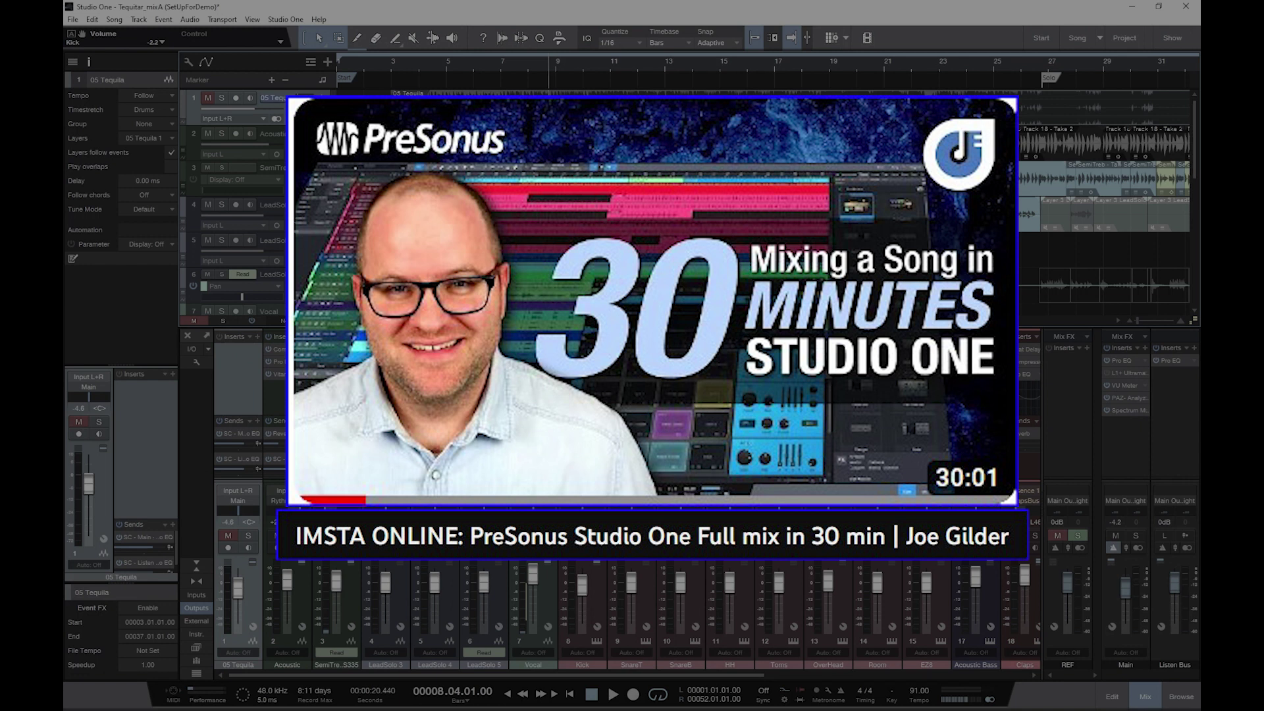
{"action": "key", "text": "Escape"}
{"action": "key", "text": "Return"}
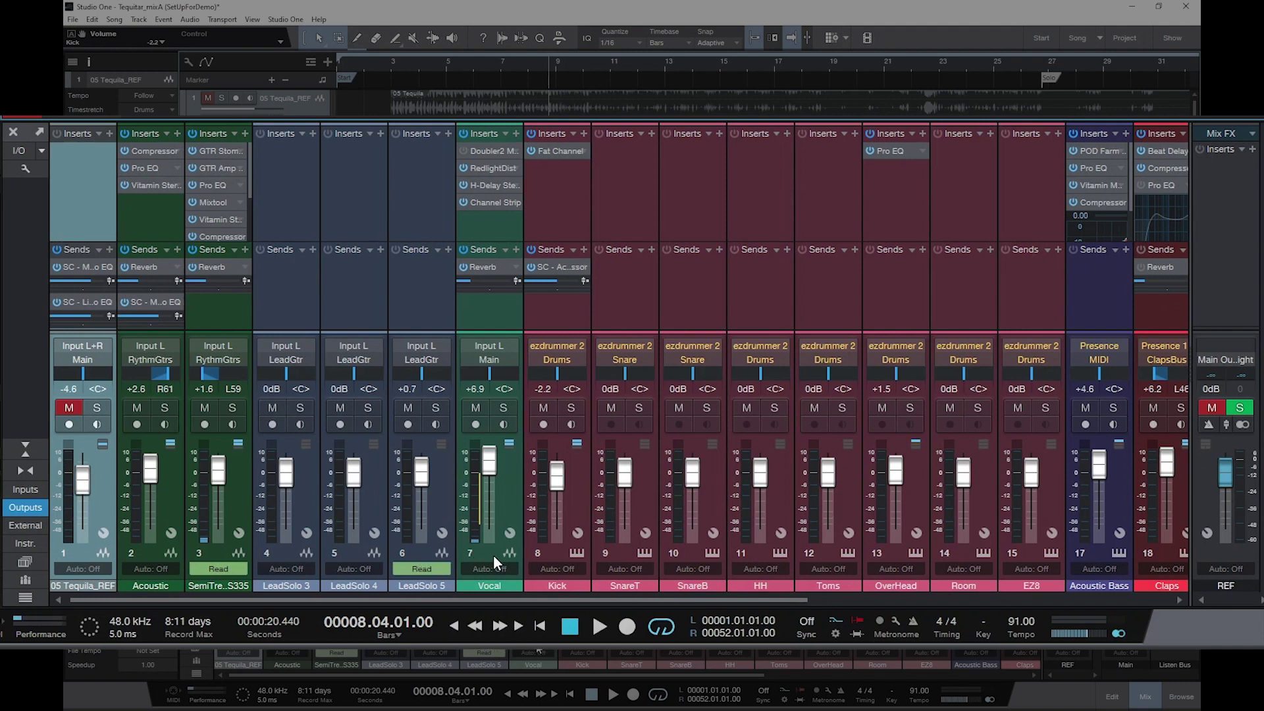
{"action": "scroll", "coordinate": [554, 551], "scroll_direction": "right", "scroll_amount": 5}
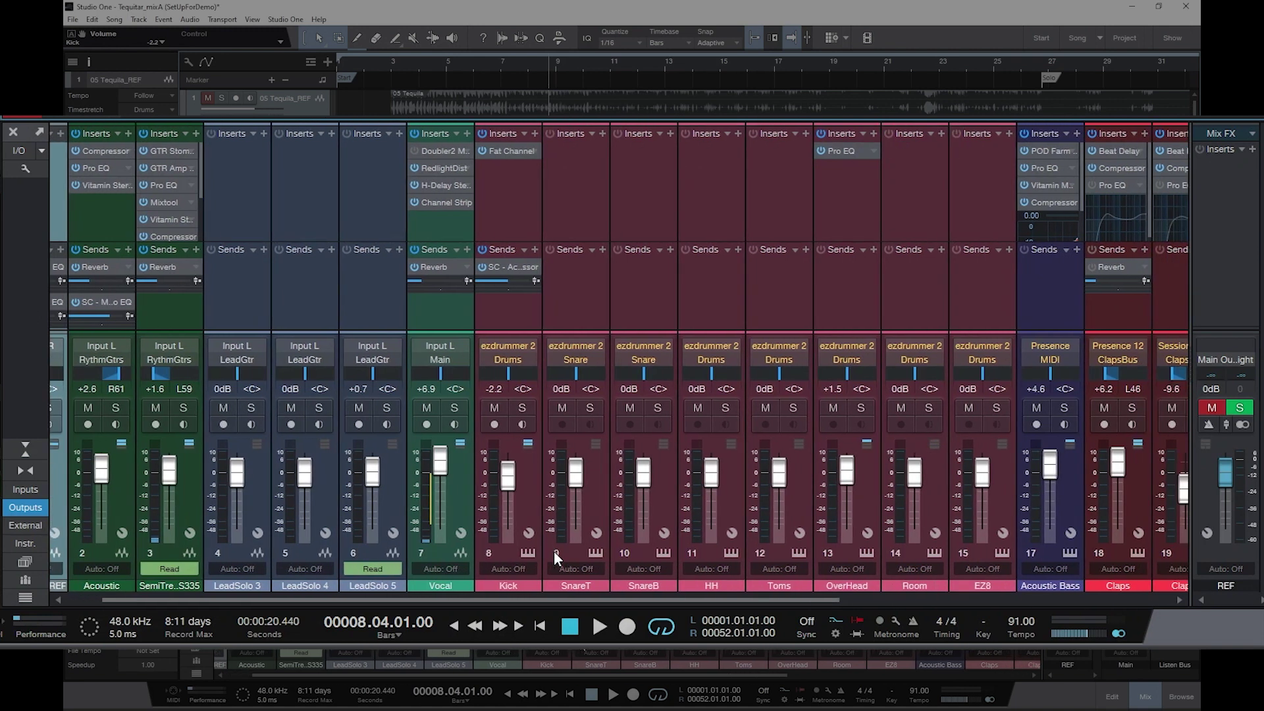
{"action": "scroll", "coordinate": [555, 551], "scroll_direction": "right", "scroll_amount": 5}
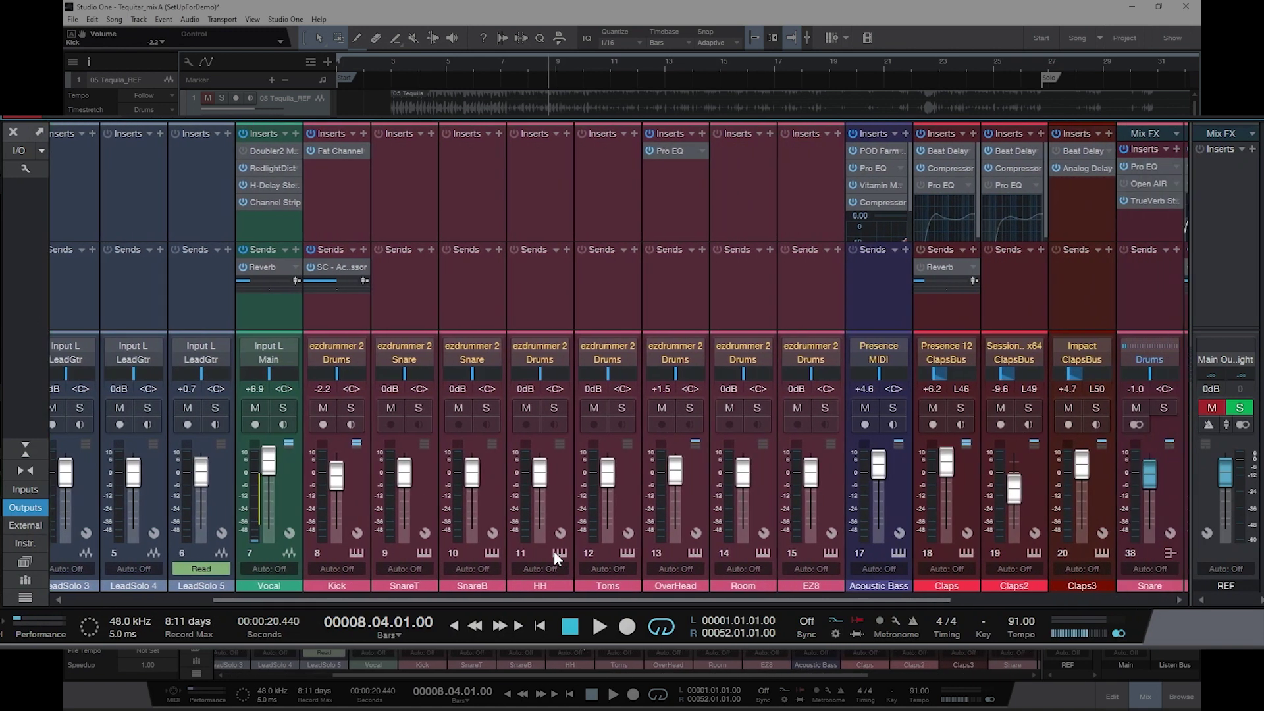
{"action": "scroll", "coordinate": [657, 551], "scroll_direction": "right", "scroll_amount": 6}
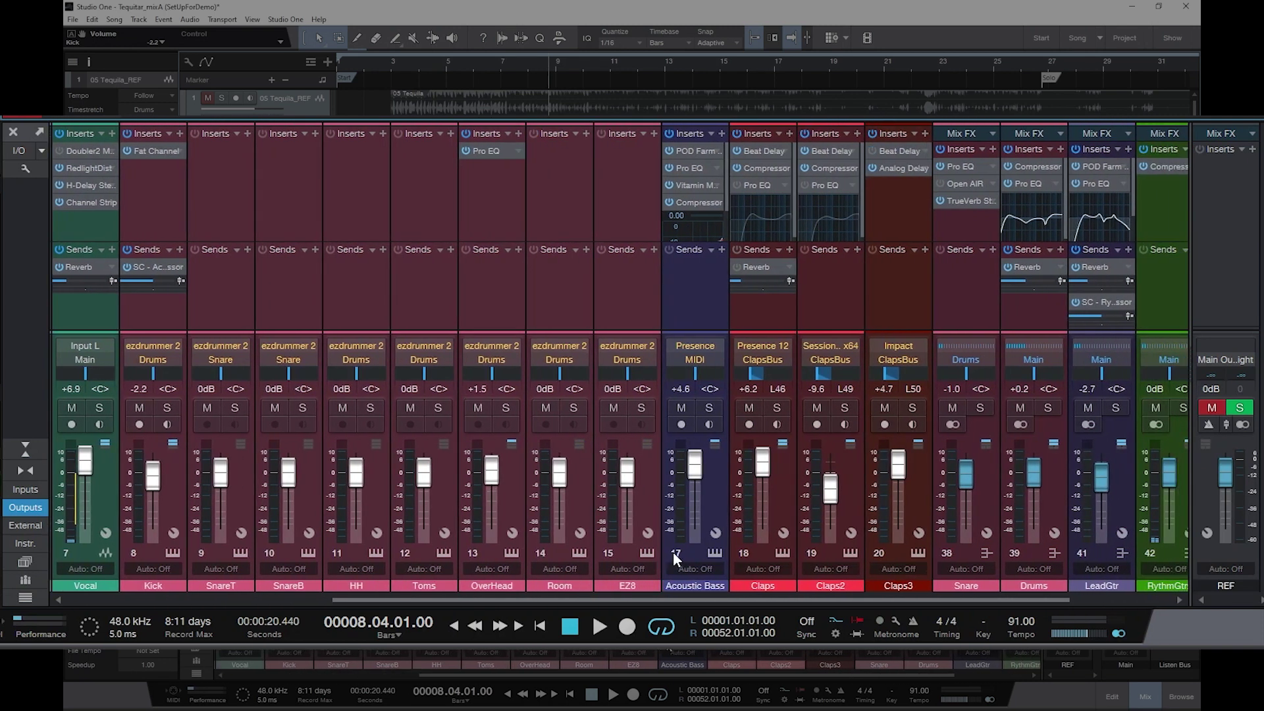
{"action": "scroll", "coordinate": [733, 550], "scroll_direction": "right", "scroll_amount": 3}
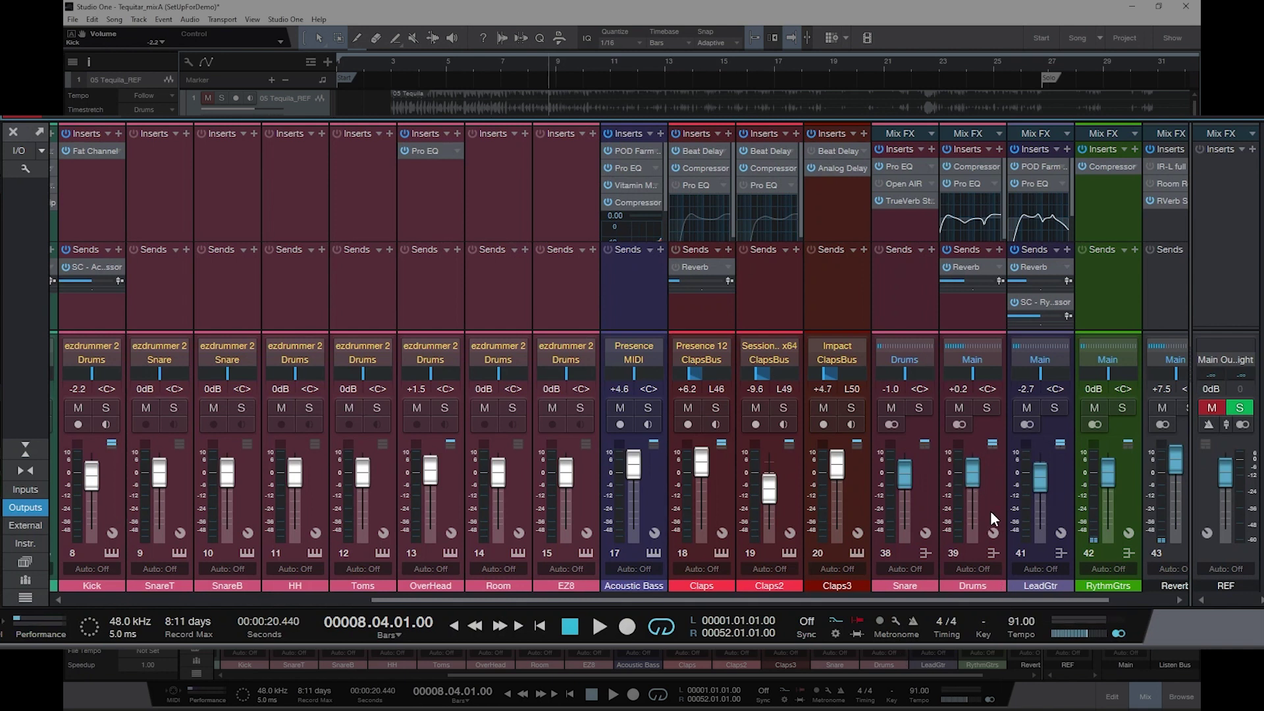
- Set the SnareT fader to -9.6, SnareB -5.0, HH +2.1 and Toms -2.5 dB
{"action": "scroll", "coordinate": [991, 511], "scroll_direction": "down", "scroll_amount": 3}
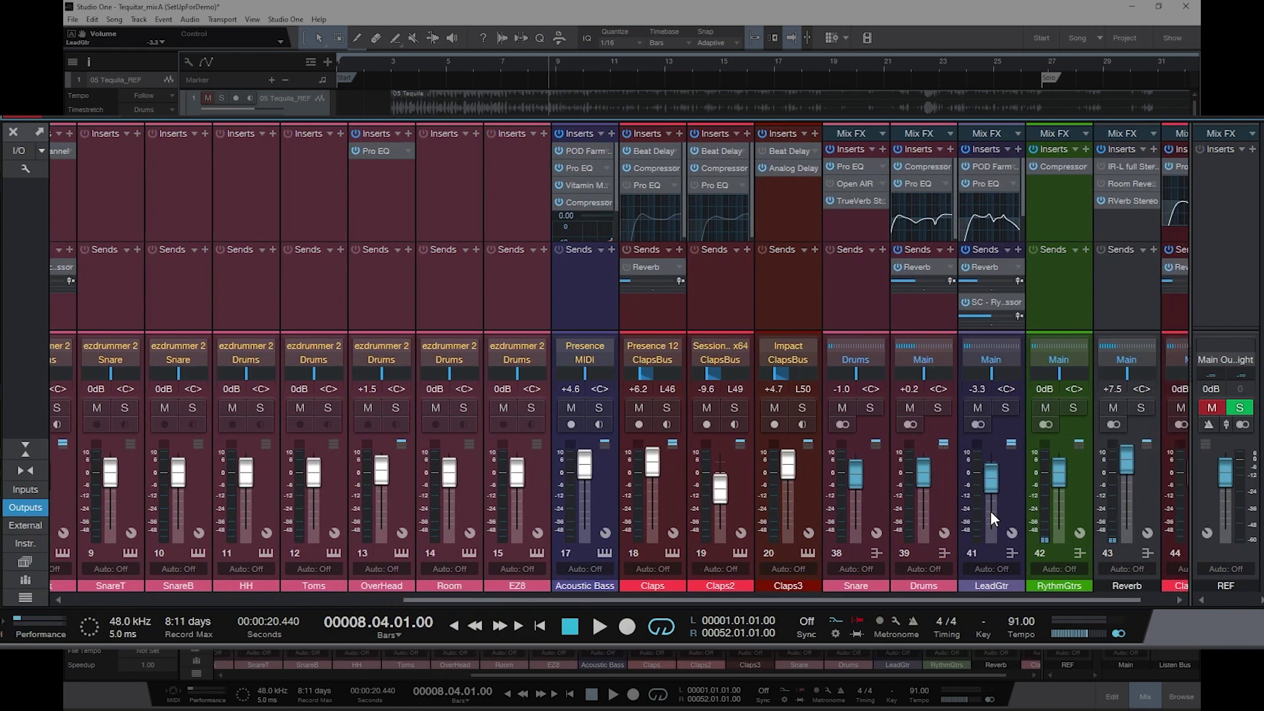
{"action": "scroll", "coordinate": [1009, 508], "scroll_direction": "down", "scroll_amount": 2}
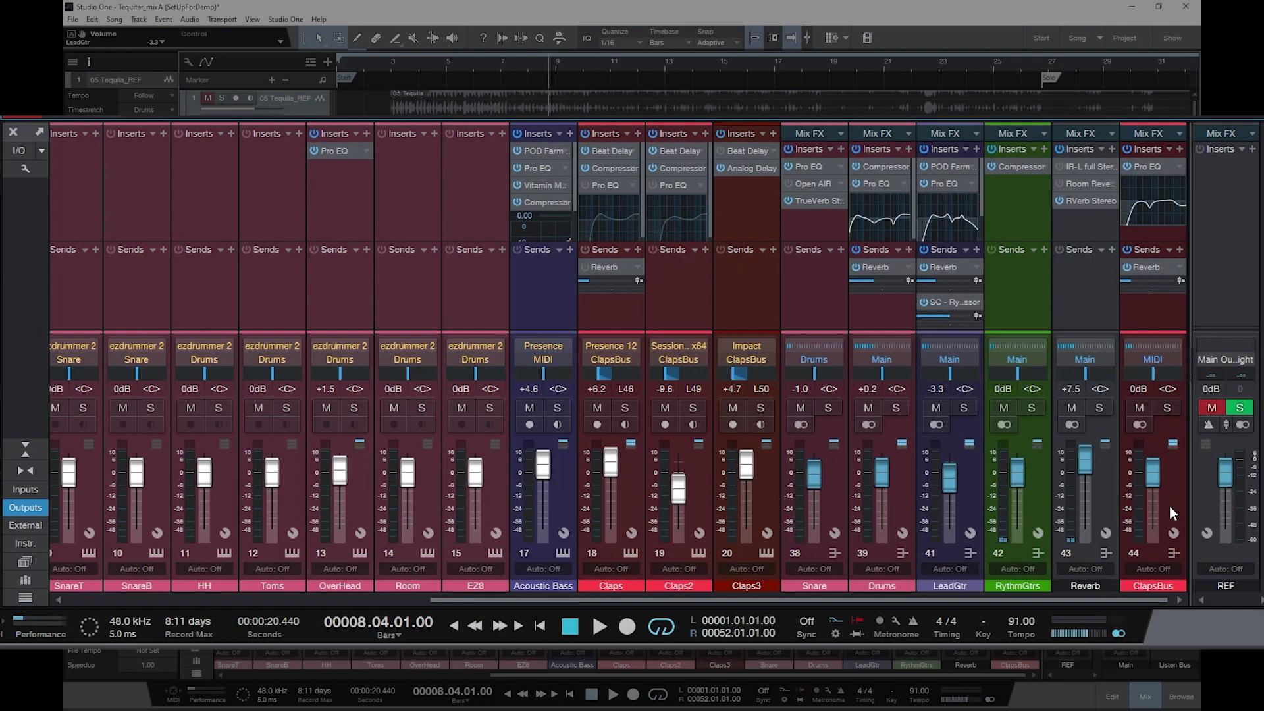
{"action": "scroll", "coordinate": [729, 315], "scroll_direction": "left", "scroll_amount": 6}
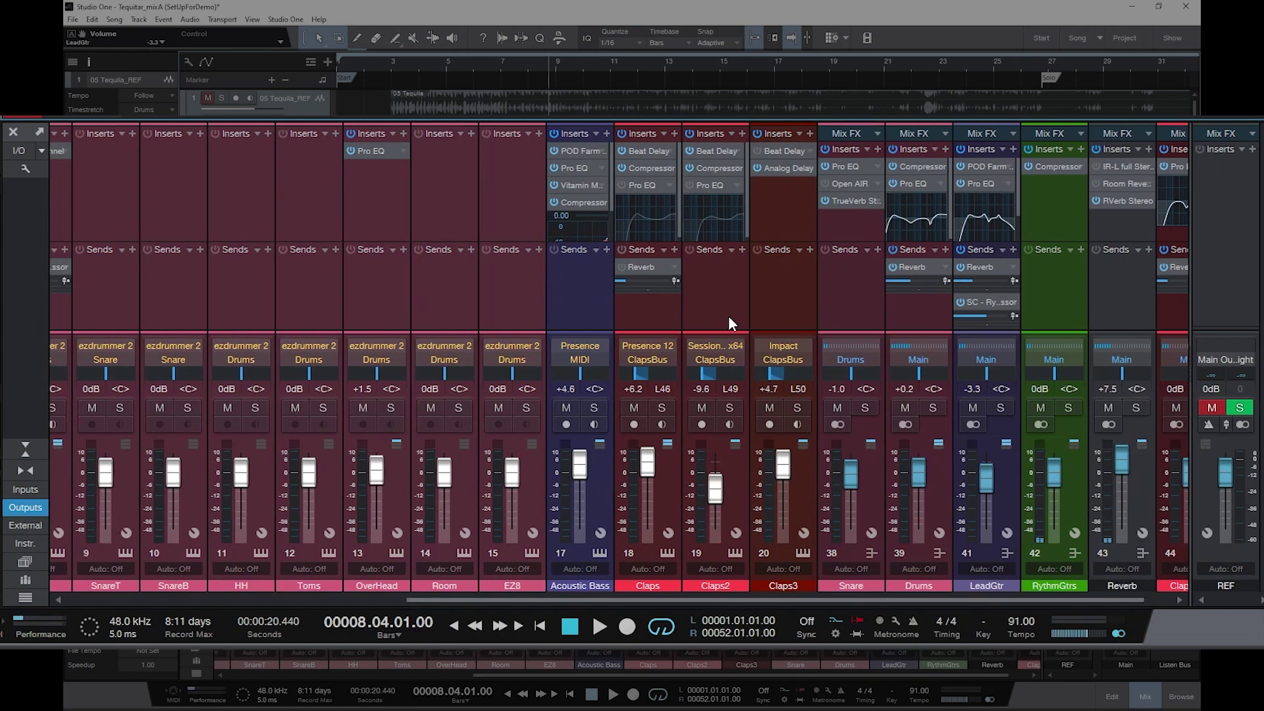
{"action": "scroll", "coordinate": [729, 313], "scroll_direction": "left", "scroll_amount": 2}
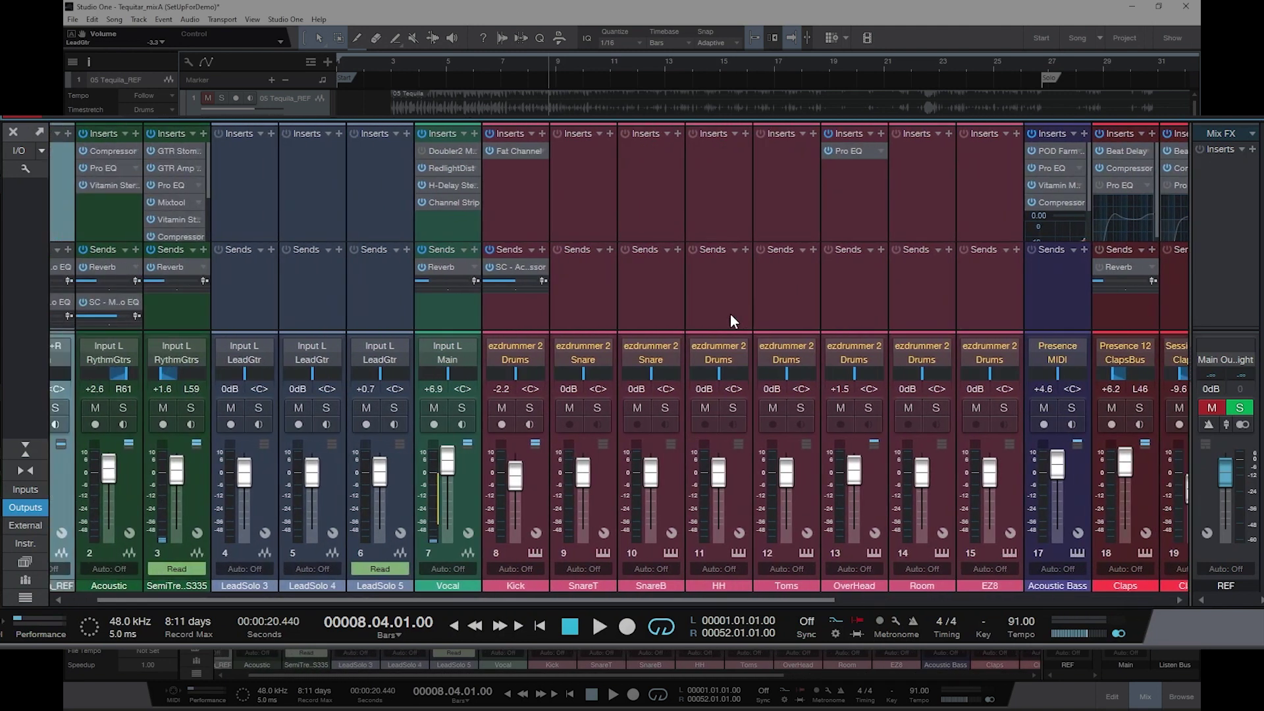
{"action": "scroll", "coordinate": [731, 313], "scroll_direction": "right", "scroll_amount": 8}
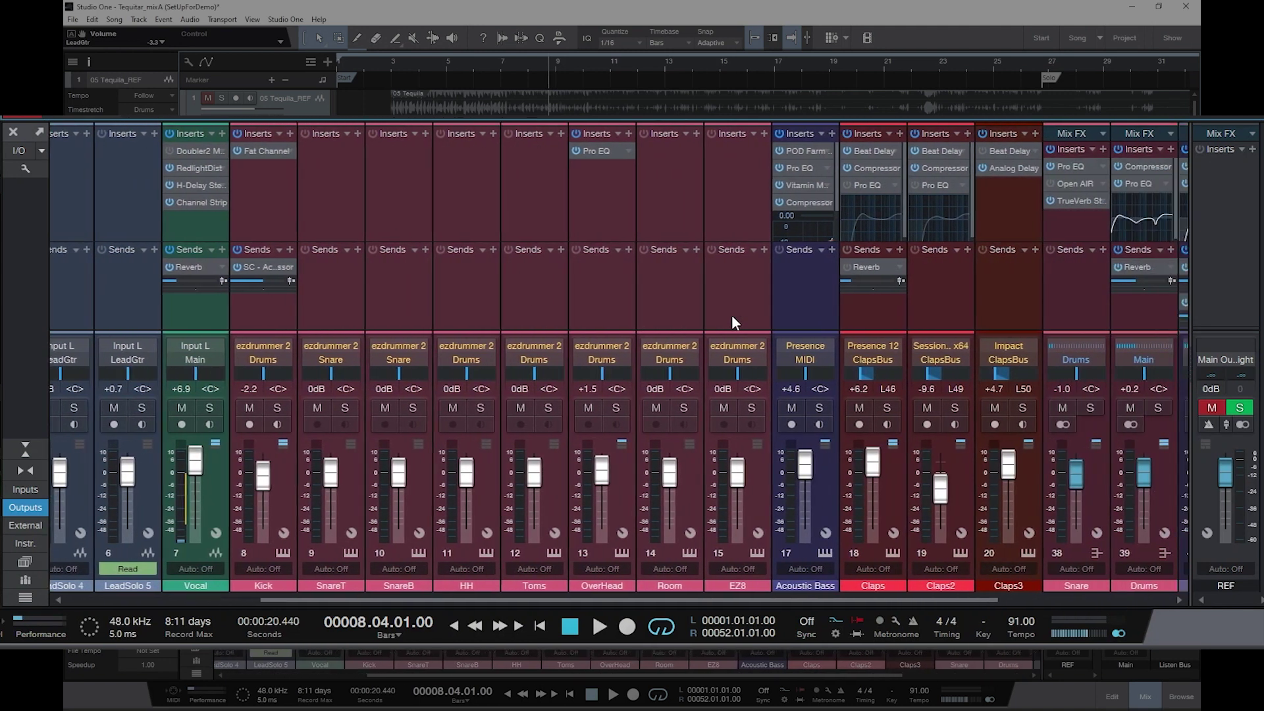
{"action": "scroll", "coordinate": [733, 318], "scroll_direction": "left", "scroll_amount": 5}
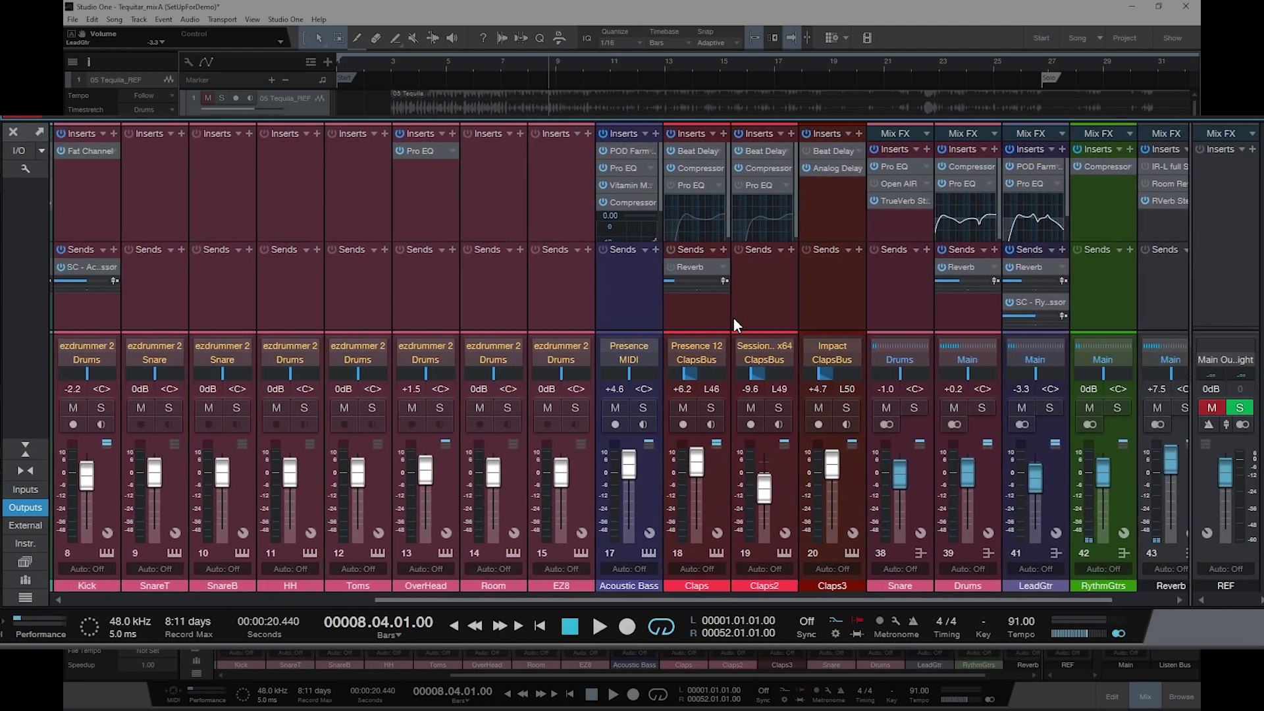
{"action": "scroll", "coordinate": [733, 317], "scroll_direction": "right", "scroll_amount": 5}
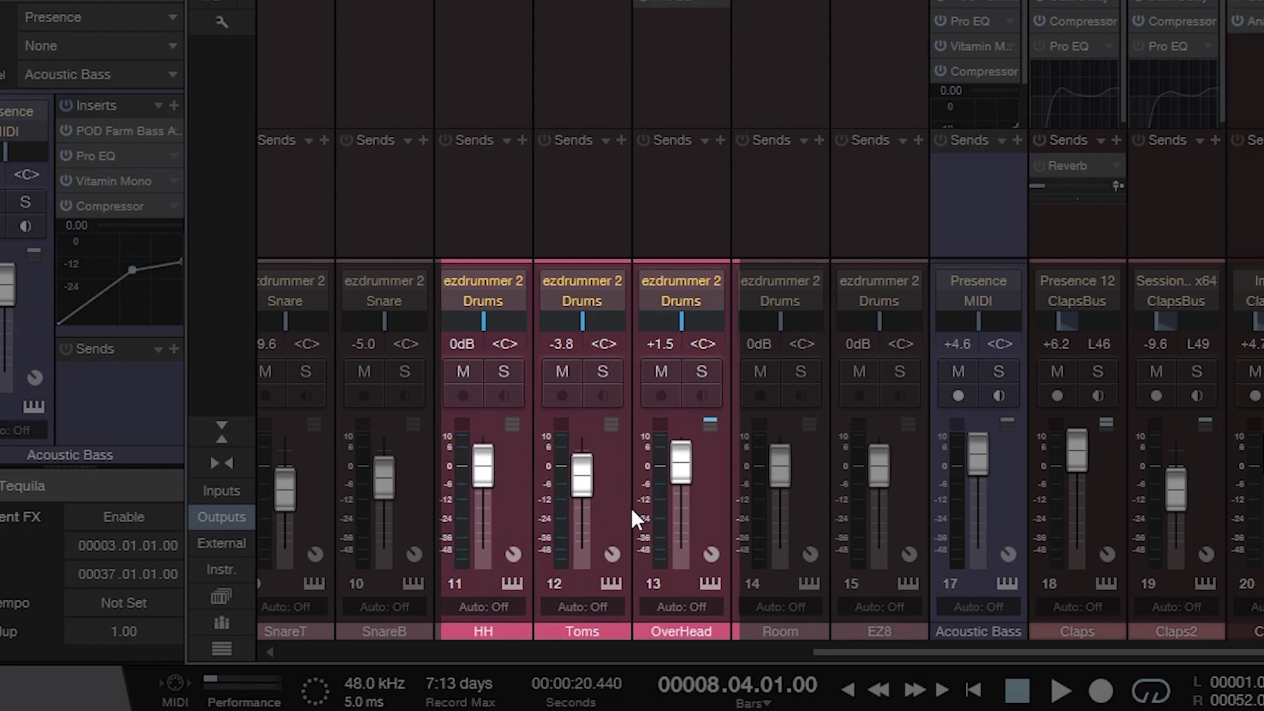
{"action": "scroll", "coordinate": [631, 508], "scroll_direction": "left", "scroll_amount": 1}
{"action": "scroll", "coordinate": [631, 508], "scroll_direction": "up", "scroll_amount": 2}
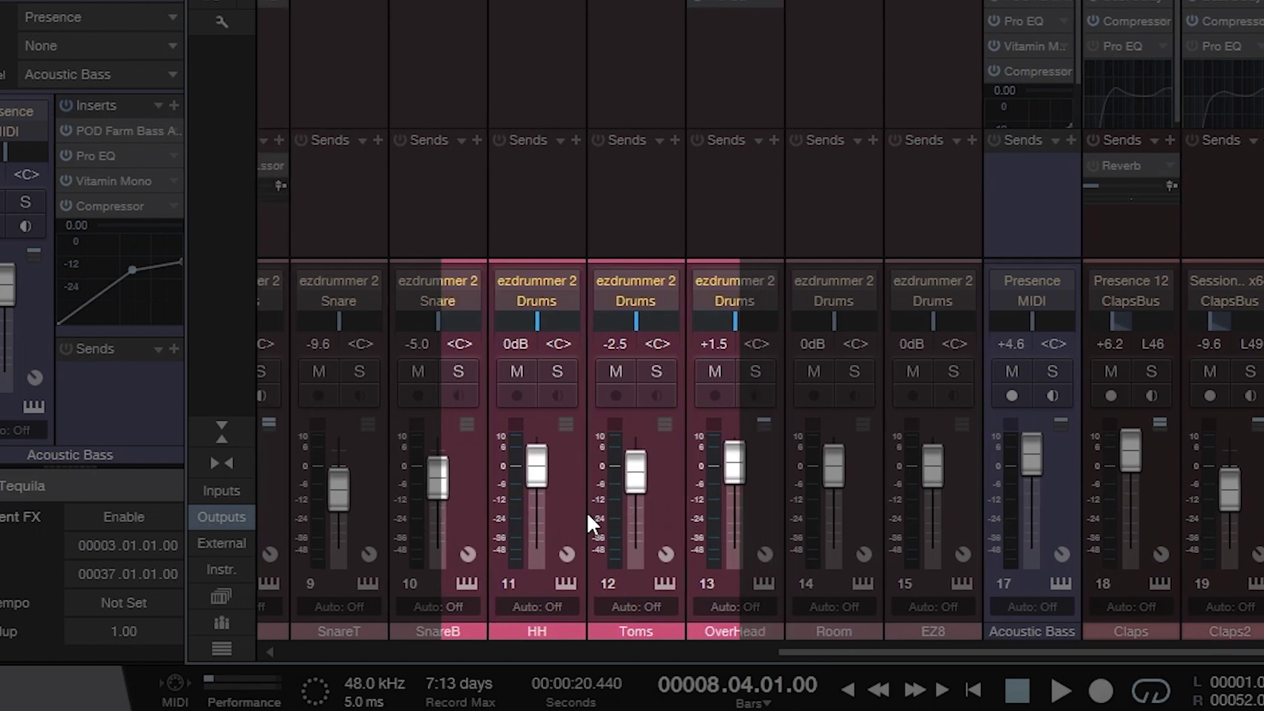
{"action": "scroll", "coordinate": [587, 513], "scroll_direction": "left", "scroll_amount": 1}
{"action": "scroll", "coordinate": [588, 512], "scroll_direction": "up", "scroll_amount": 2}
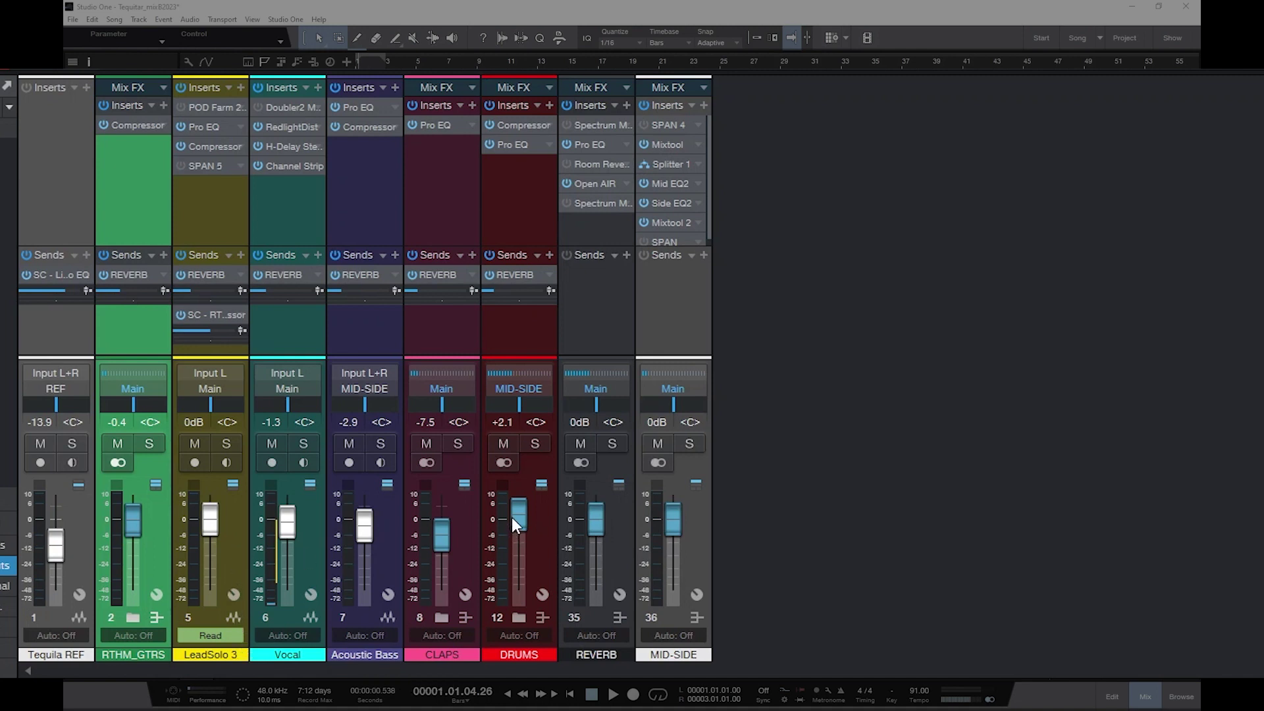
- Pull the DRUMS bus fader to -4.3 dB, toggle its folder, then expand RTHM_GTRS
{"action": "left_click_drag", "start_coordinate": [512, 516], "coordinate": [516, 531]}
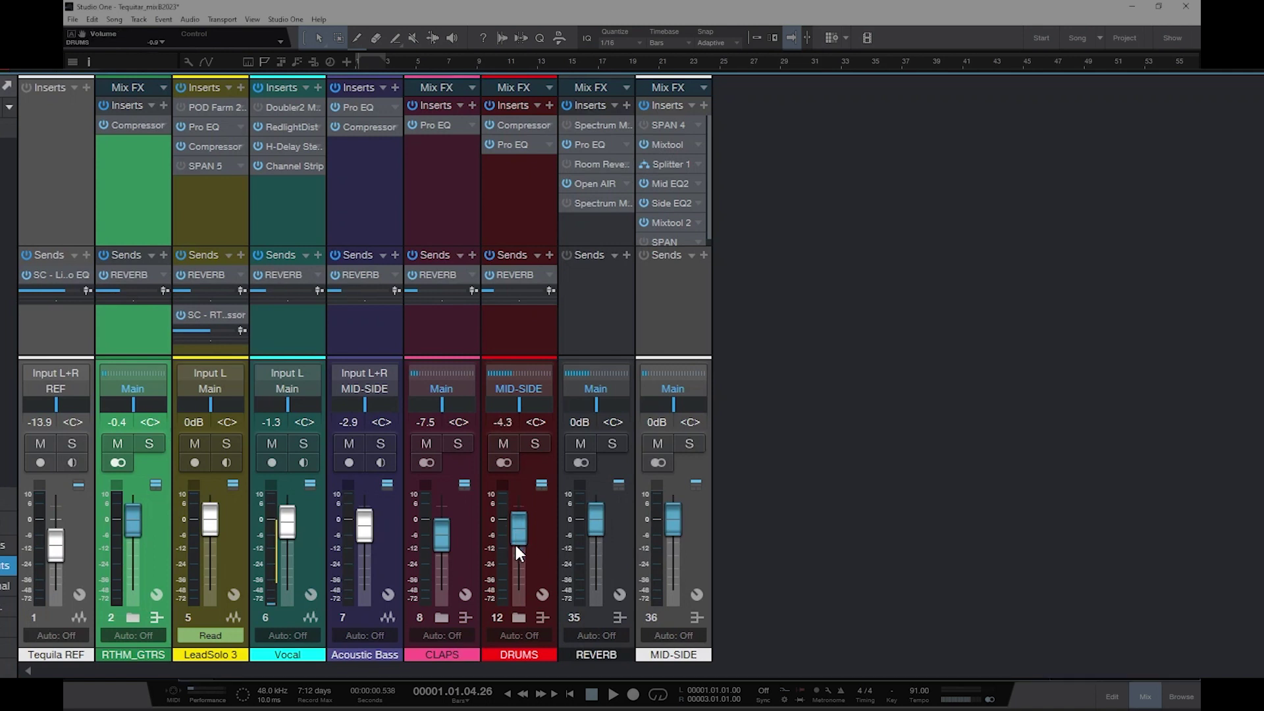
{"action": "left_click", "coordinate": [519, 618]}
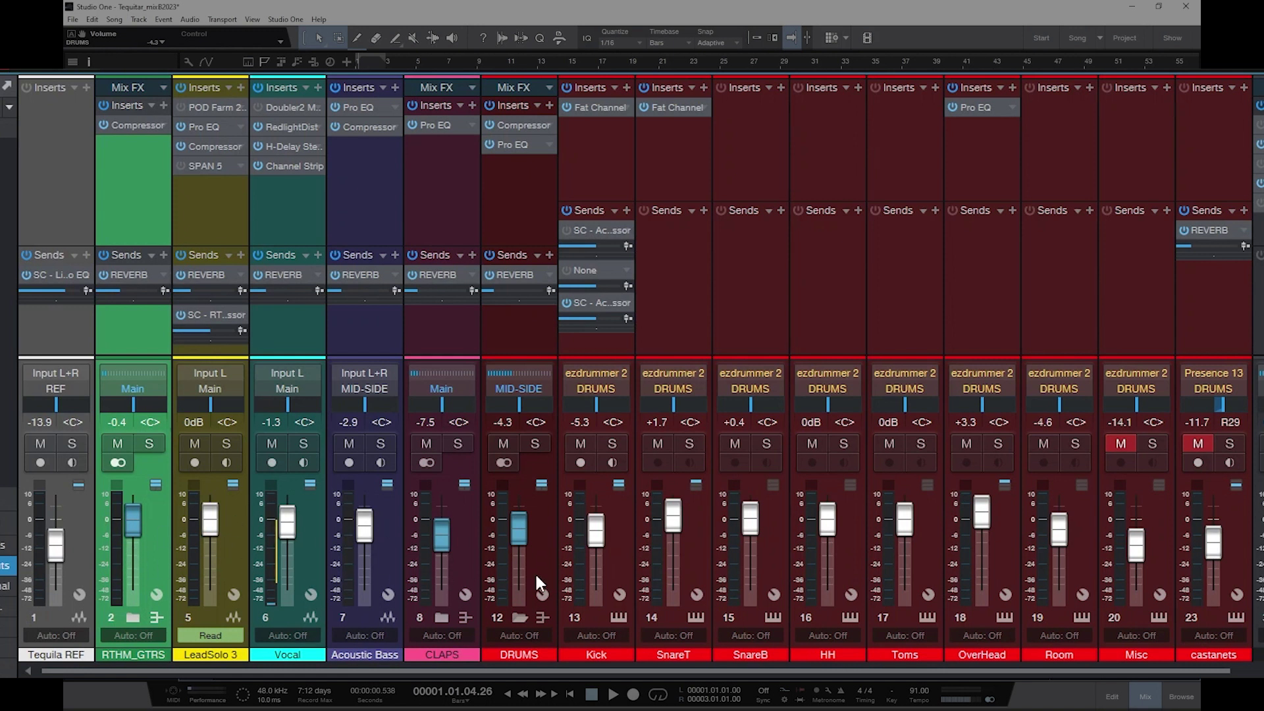
{"action": "left_click", "coordinate": [524, 617]}
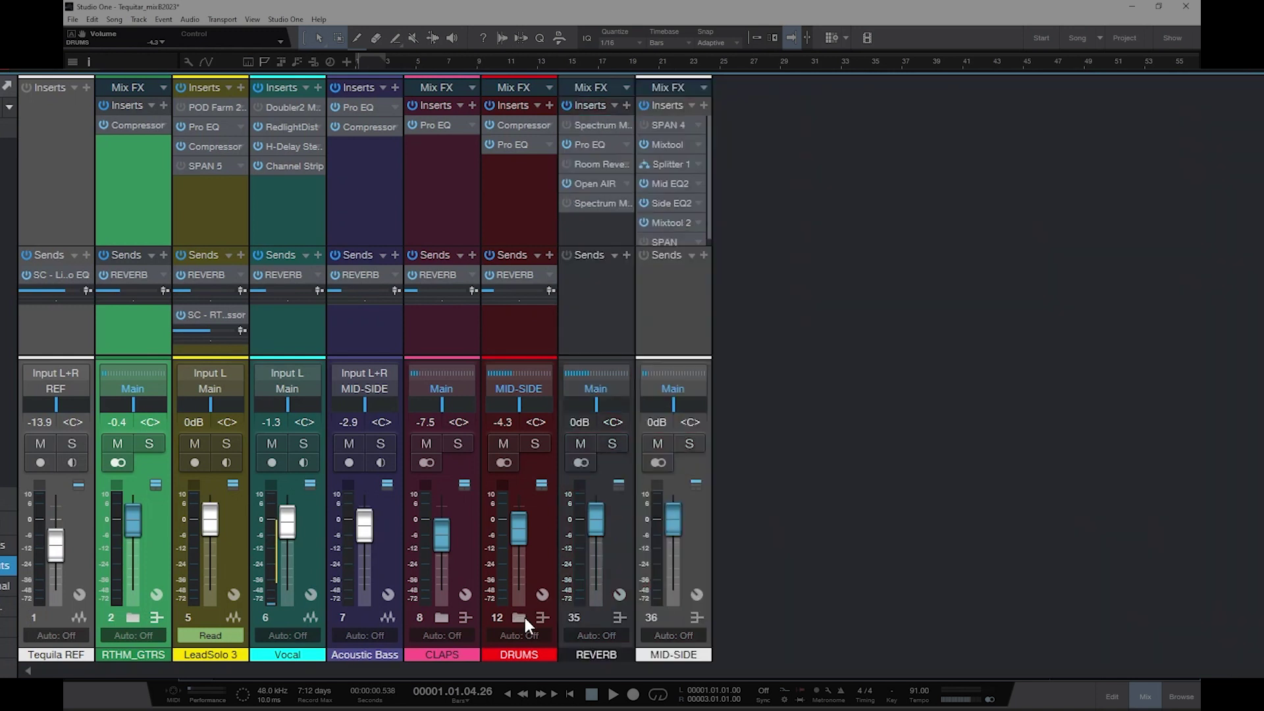
{"action": "left_click", "coordinate": [134, 616]}
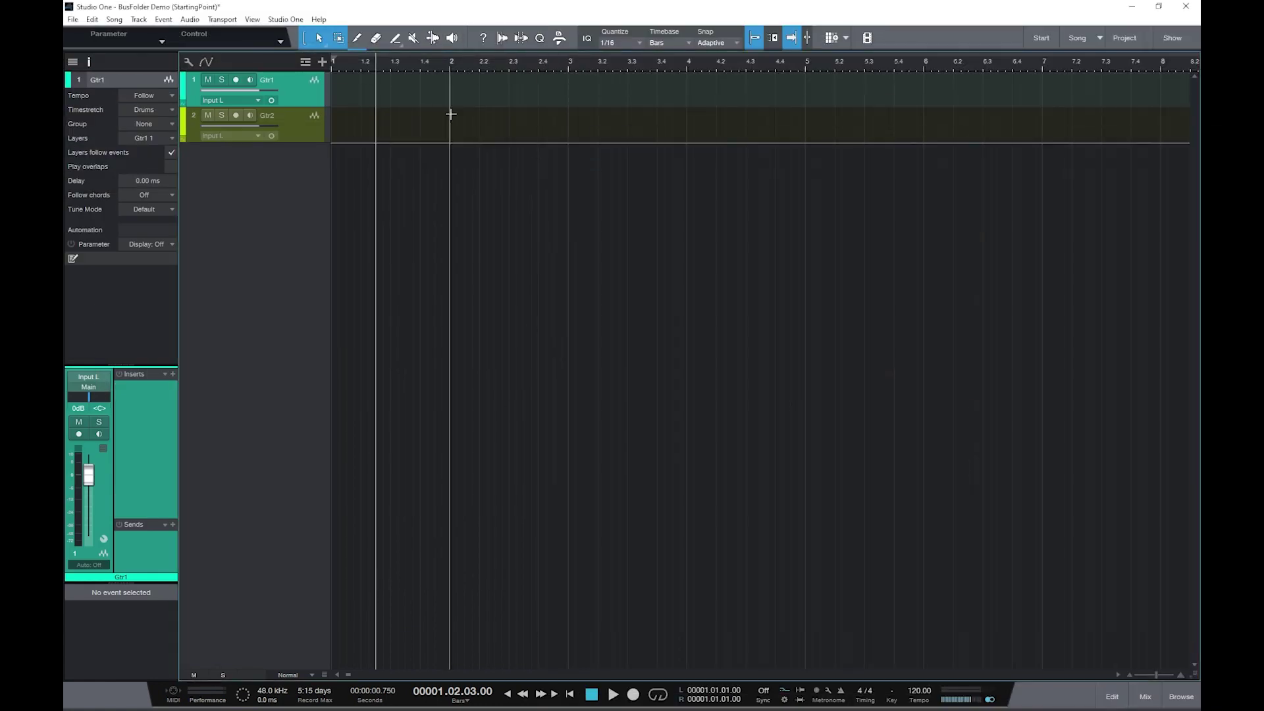
- Show the console from View > Console and review its display options
{"action": "left_click", "coordinate": [253, 19]}
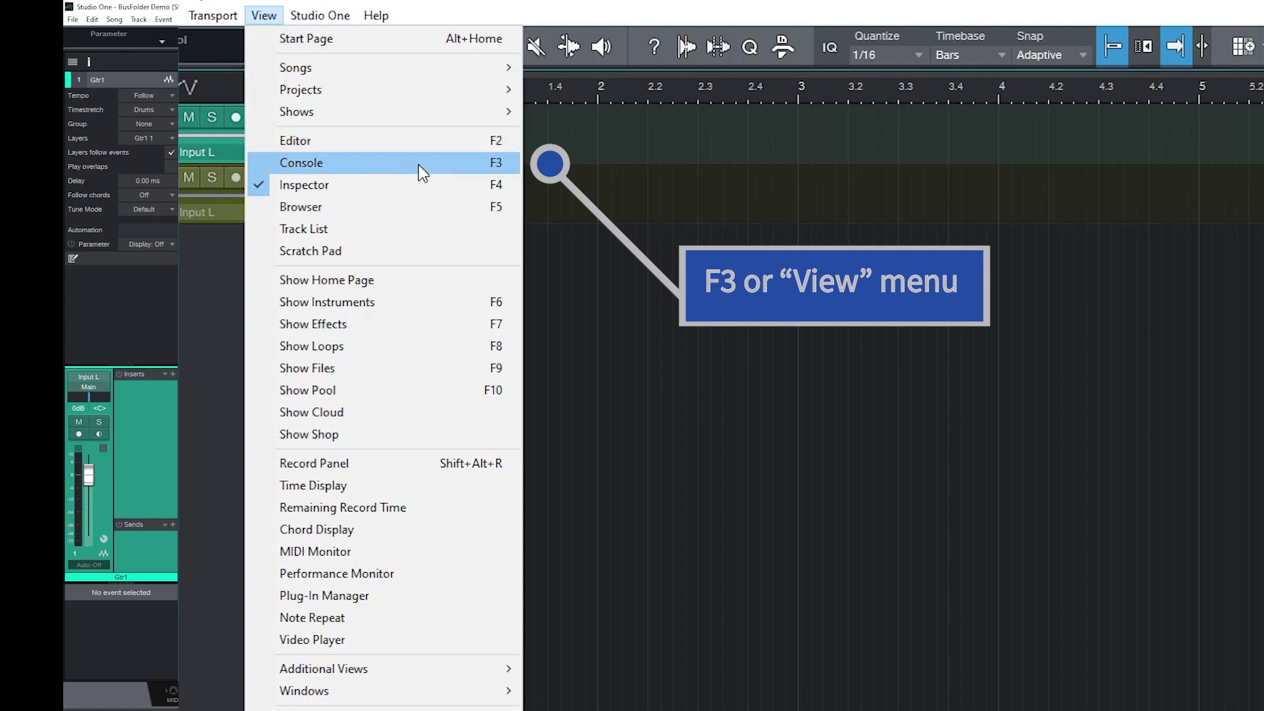
{"action": "left_click", "coordinate": [418, 164]}
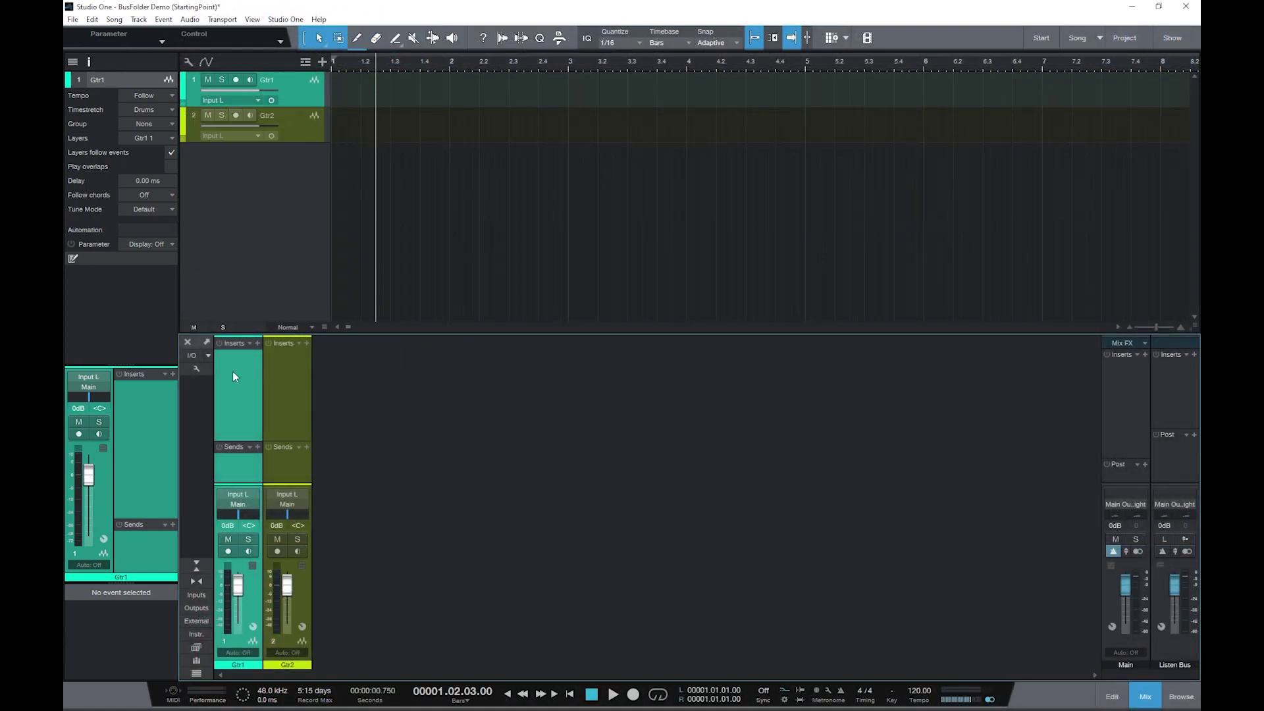
{"action": "left_click", "coordinate": [206, 372]}
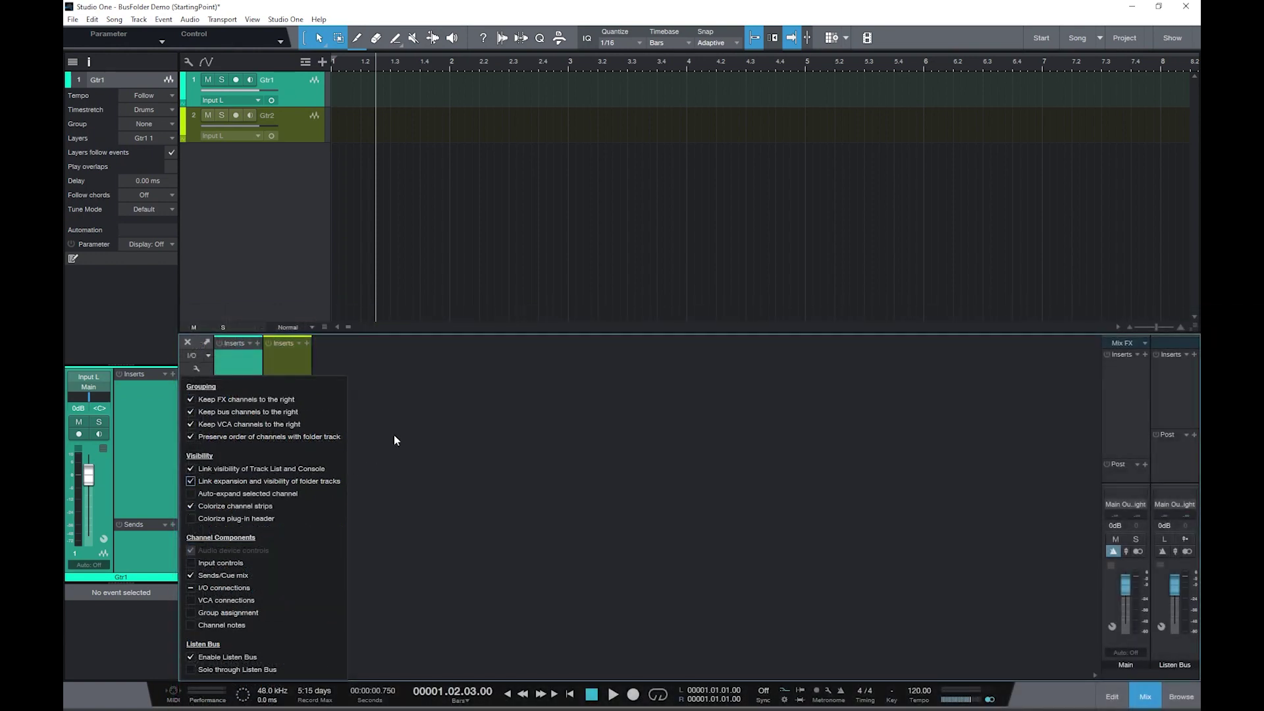
{"action": "left_click", "coordinate": [394, 435]}
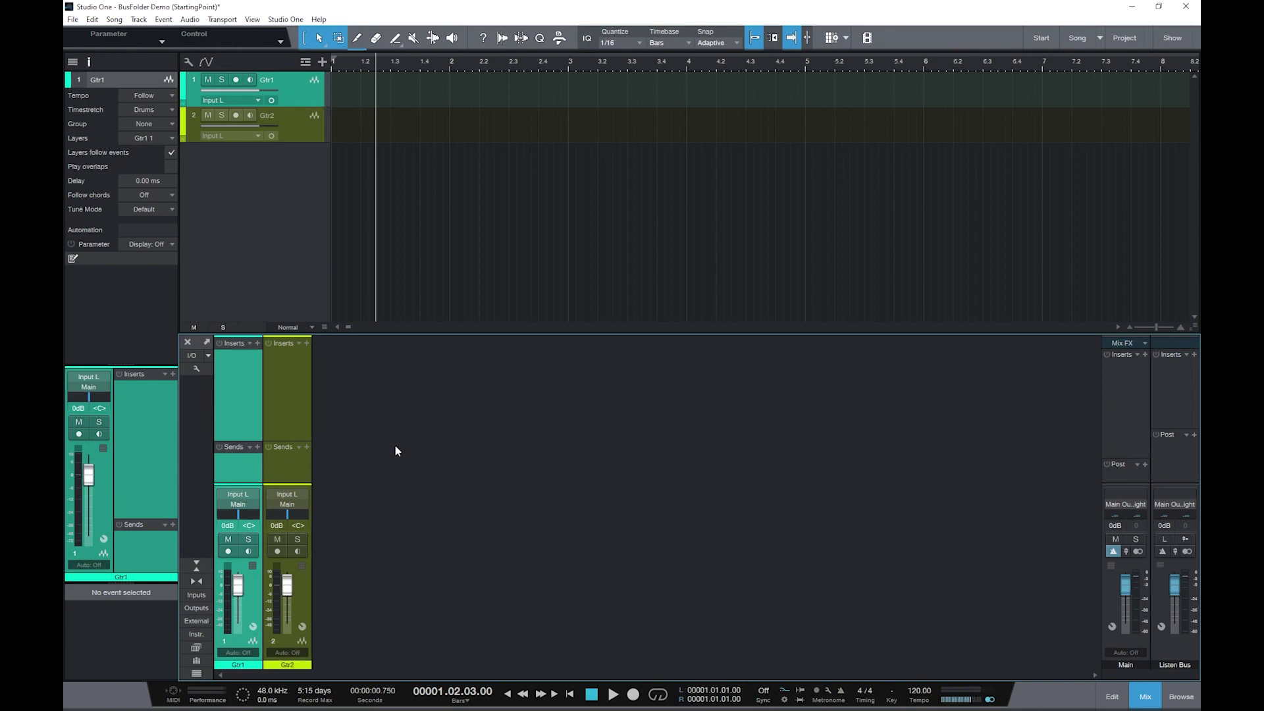
- Pack Gtr1 and Gtr2 into a new folder named 'RTHM GTRS'
{"action": "left_click", "coordinate": [294, 130], "text": "ctrl"}
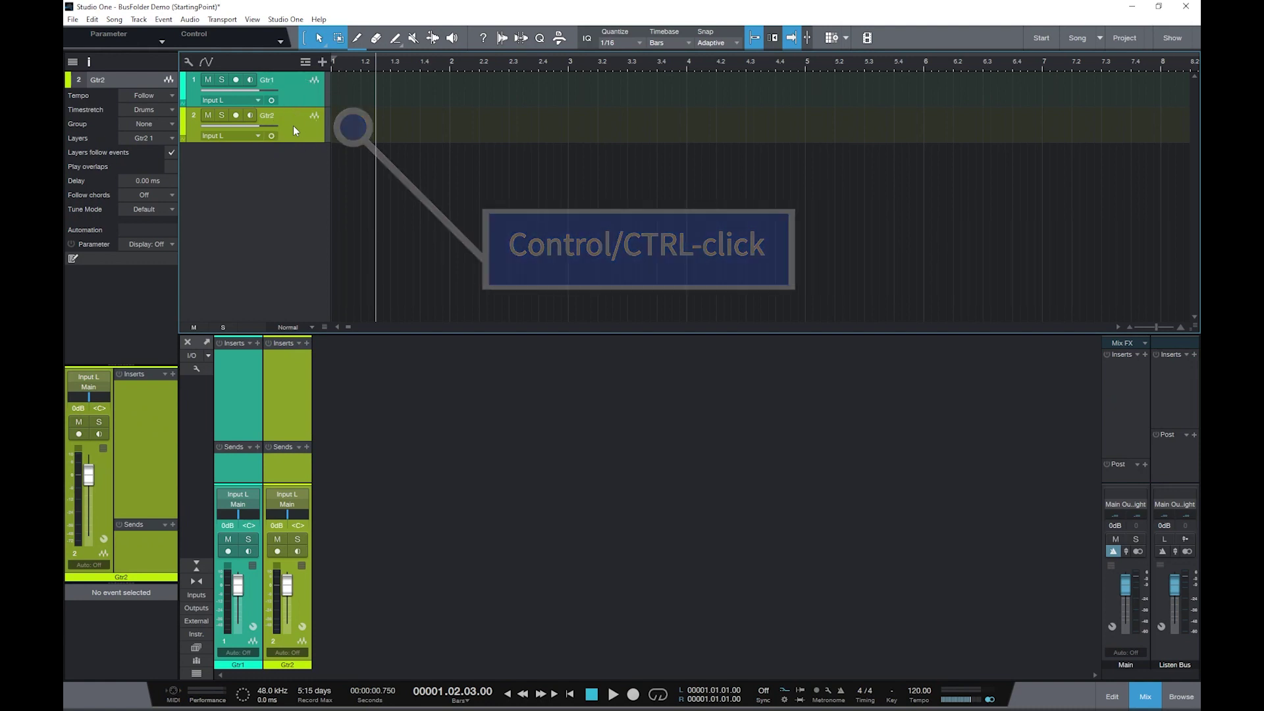
{"action": "right_click", "coordinate": [294, 129]}
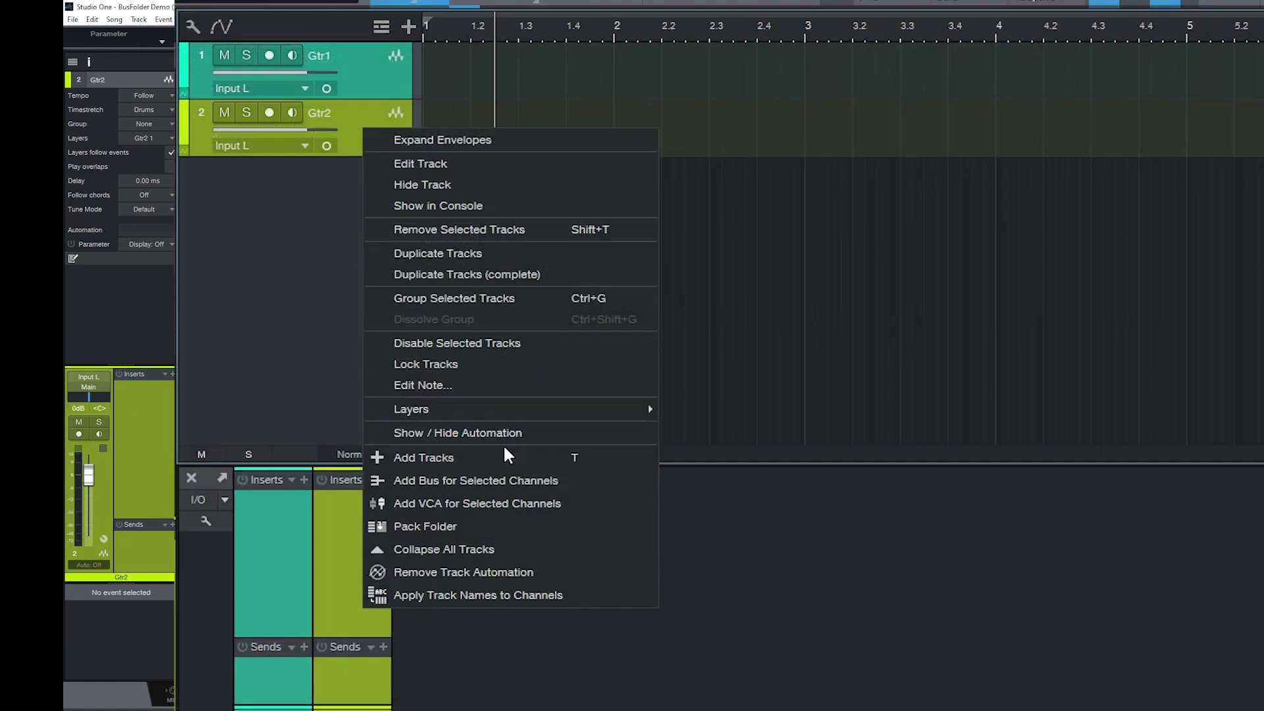
{"action": "left_click", "coordinate": [510, 532]}
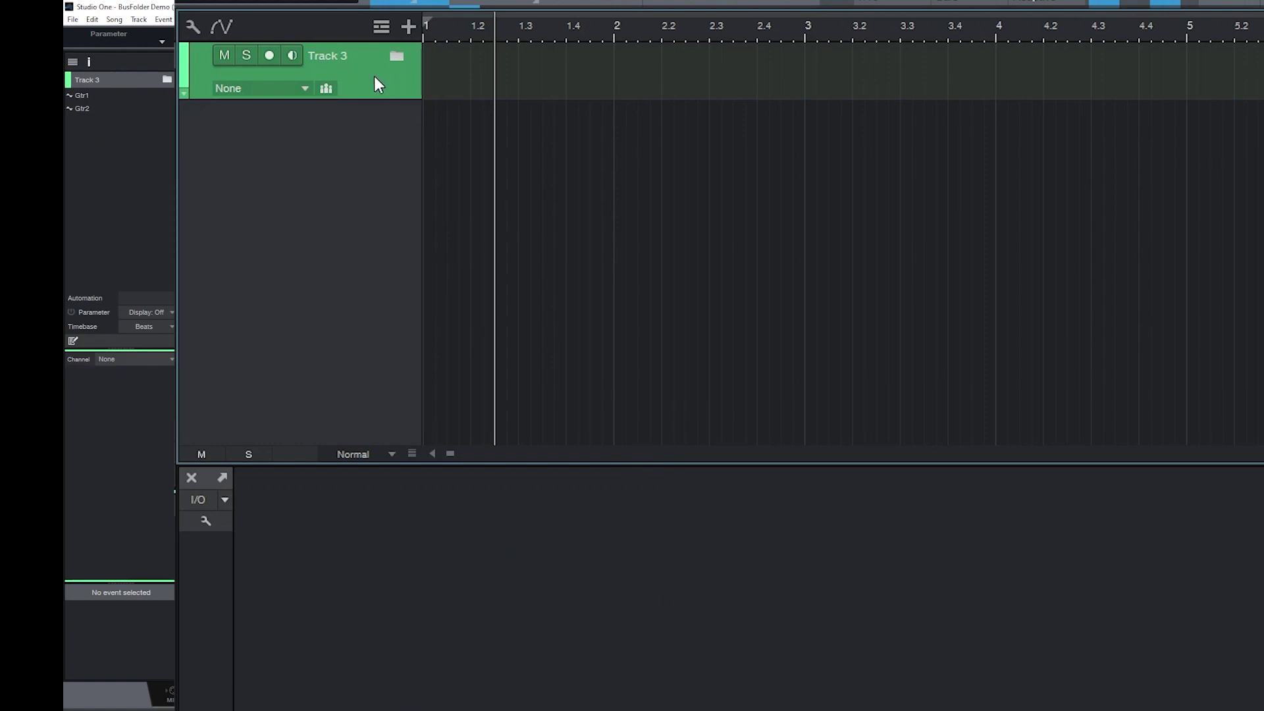
{"action": "double_click", "coordinate": [336, 55]}
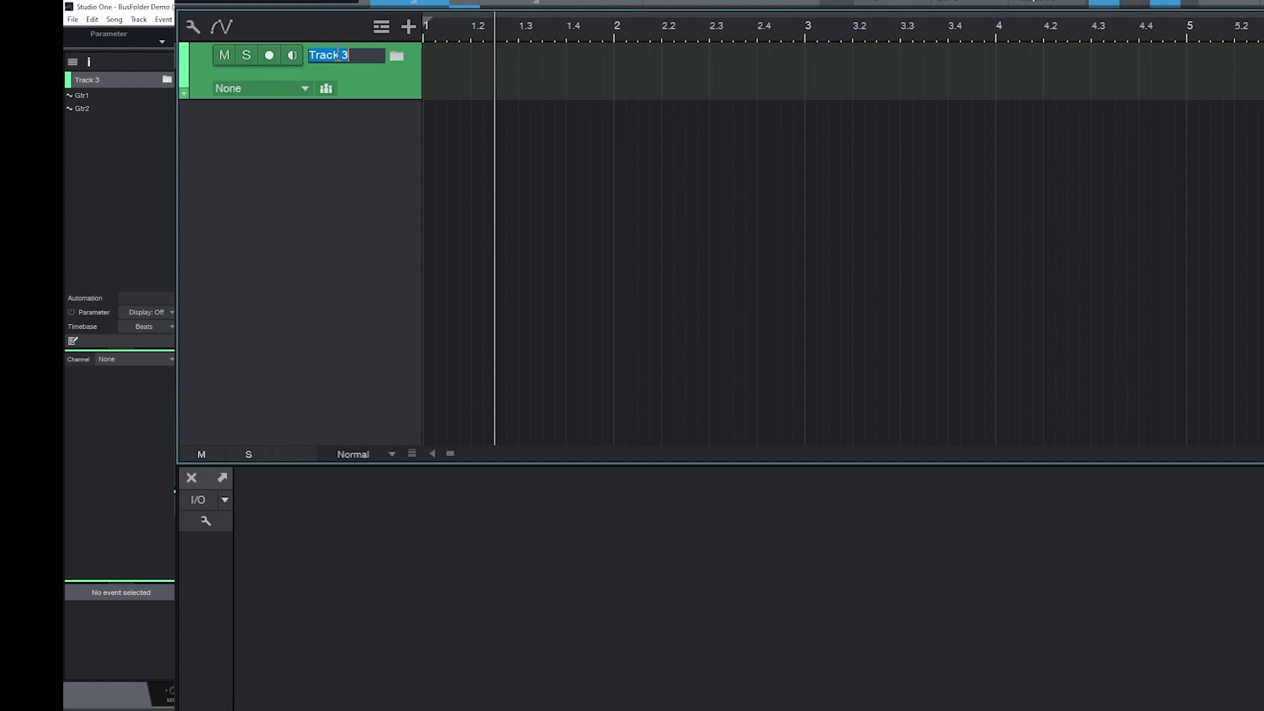
{"action": "type", "text": "RTHM GTRS"}
{"action": "key", "text": "Return"}
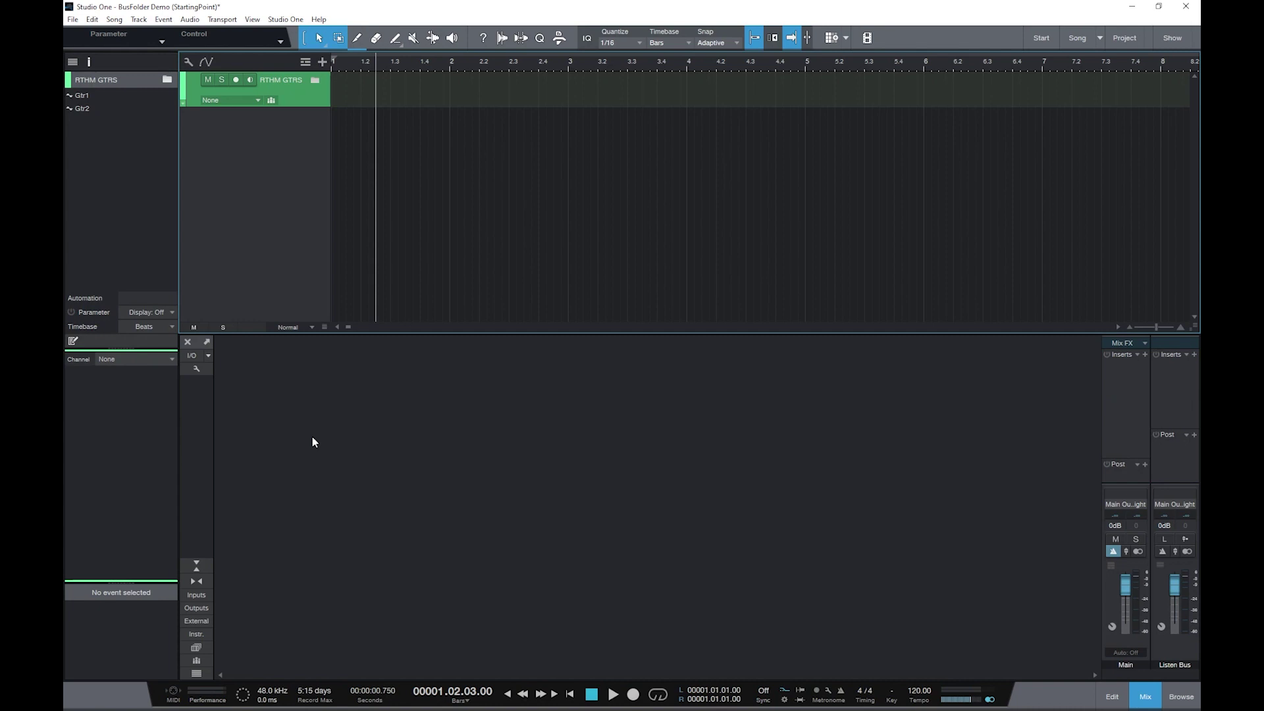
- Expand the RTHM GTRS folder and colour it and its tracks green
{"action": "left_click", "coordinate": [316, 81]}
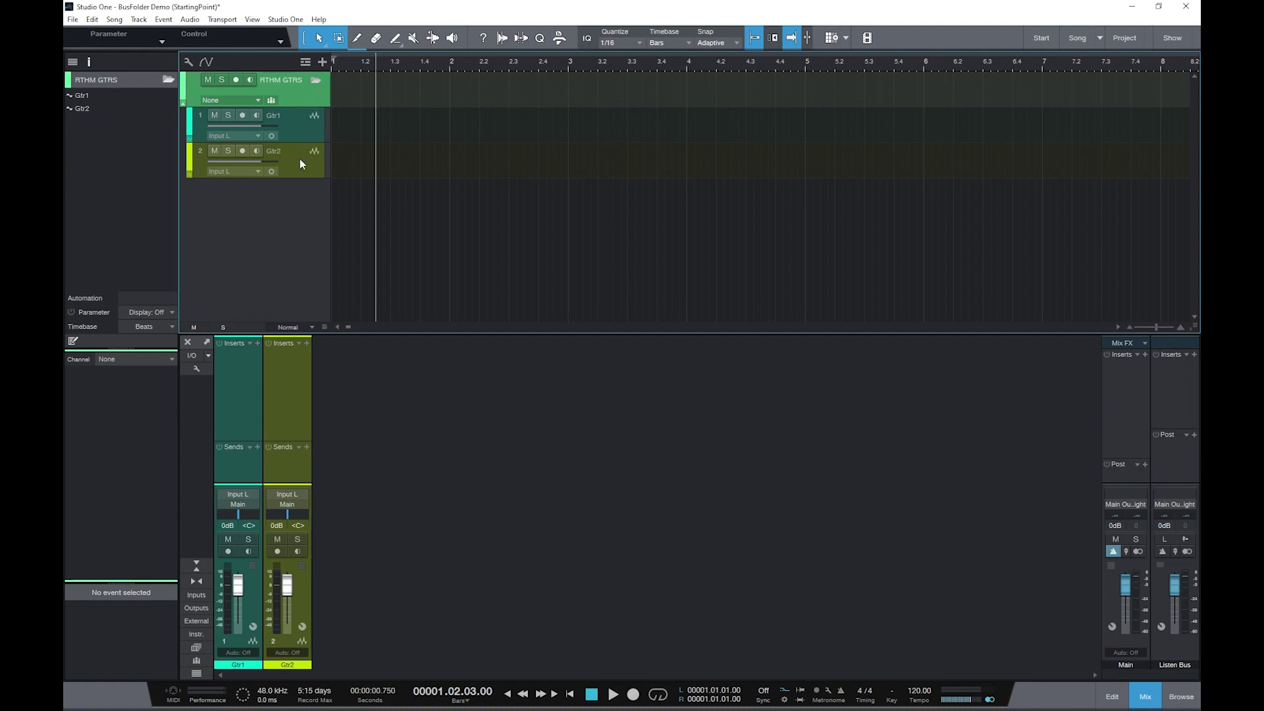
{"action": "left_click", "coordinate": [186, 94]}
{"action": "left_click", "coordinate": [286, 97]}
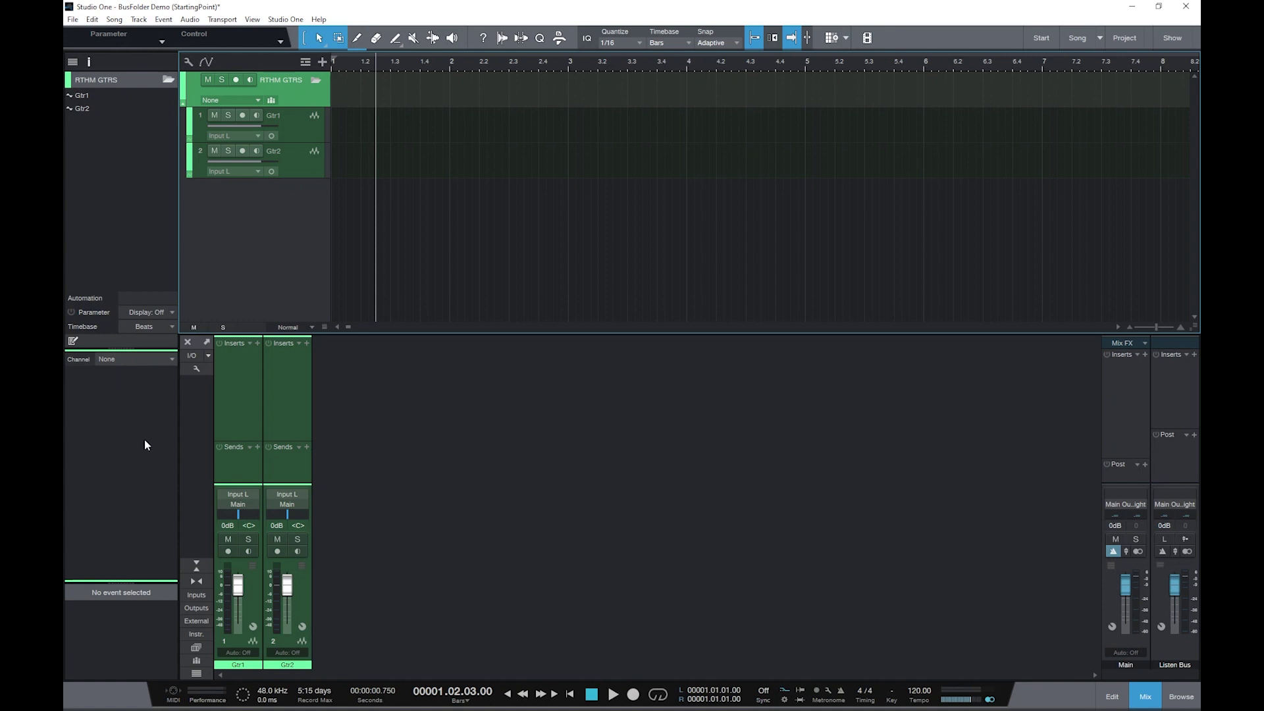
- Add a bus channel for RTHM GTRS and load the Guitar > Basic Acoustic insert chain
{"action": "left_click", "coordinate": [257, 101]}
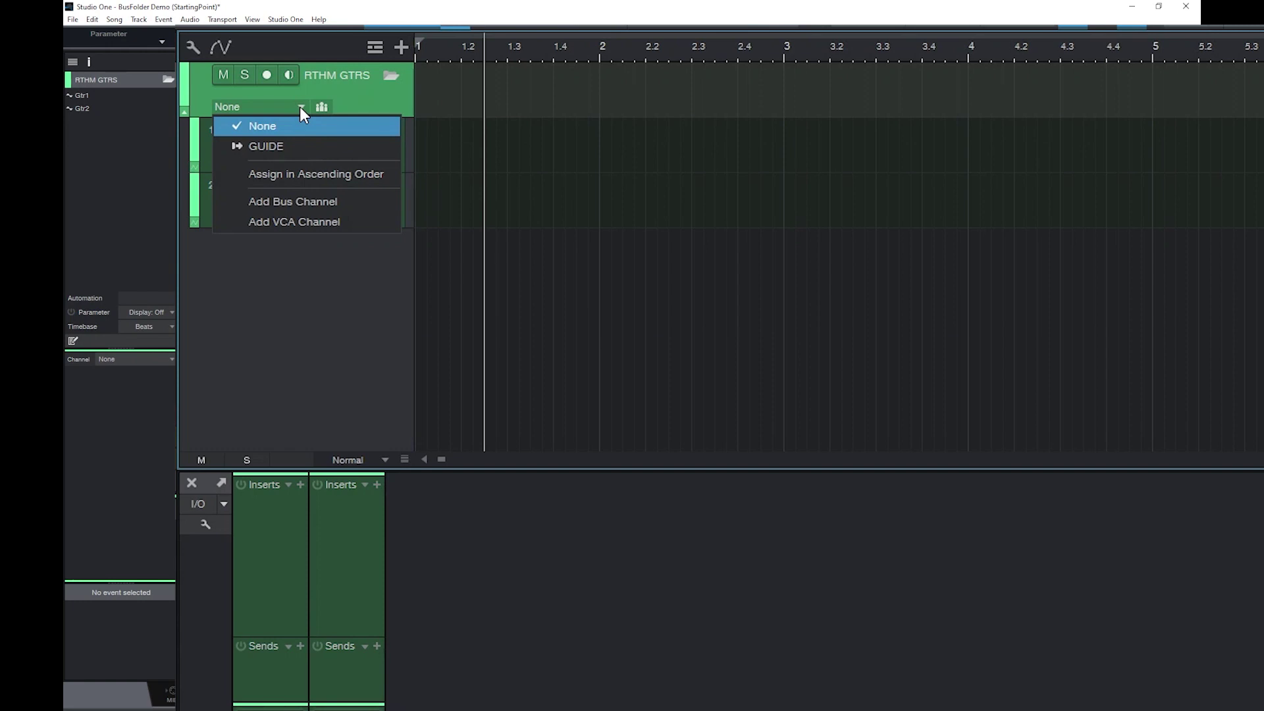
{"action": "left_click", "coordinate": [346, 208]}
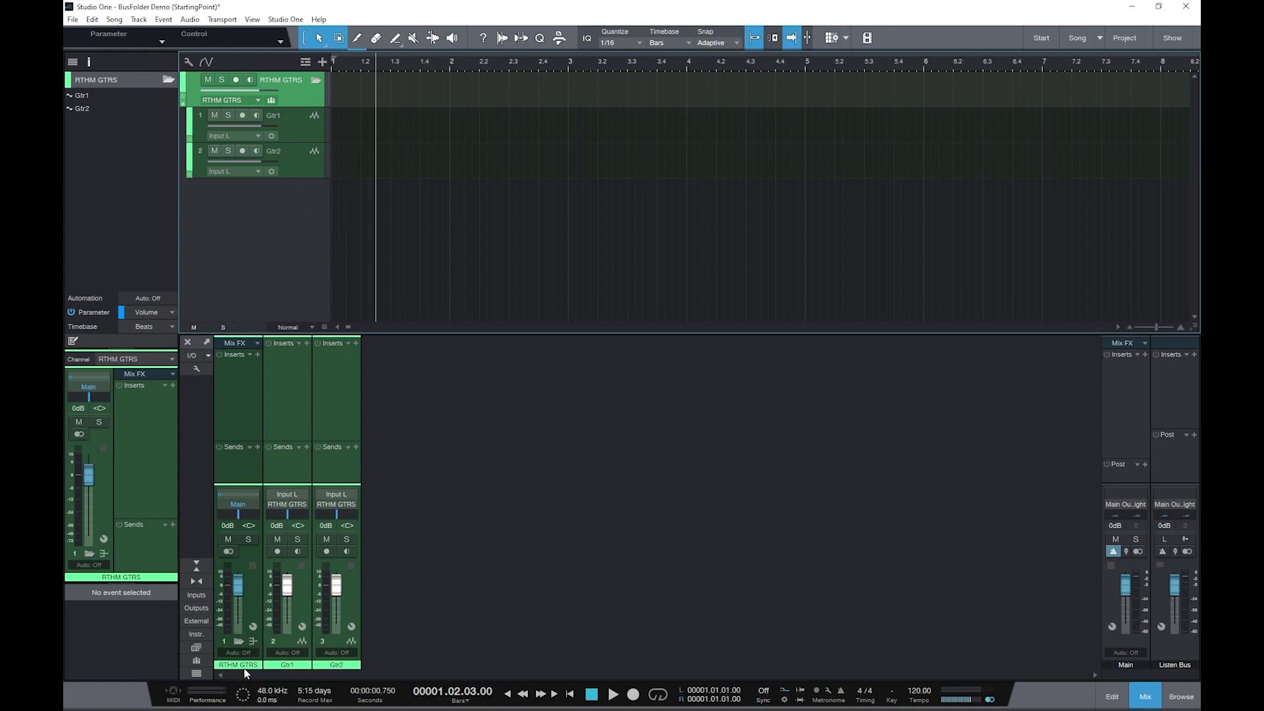
{"action": "left_click", "coordinate": [257, 354]}
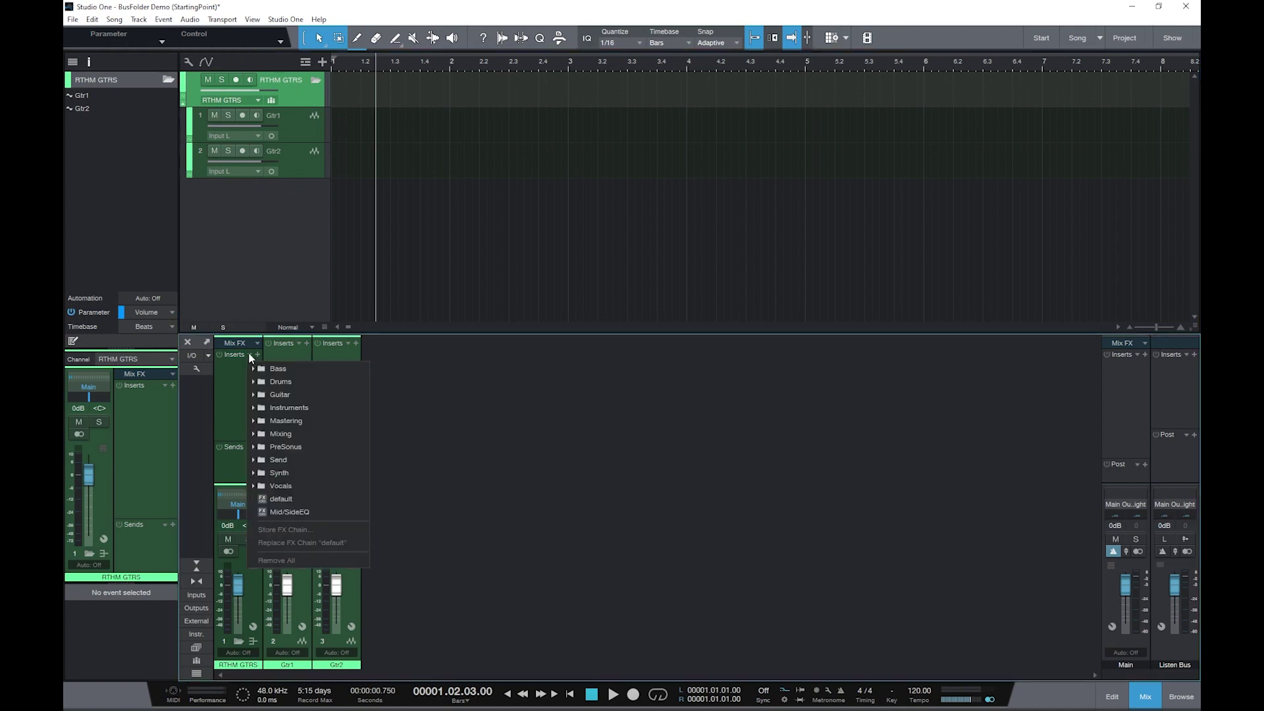
{"action": "left_click", "coordinate": [253, 395]}
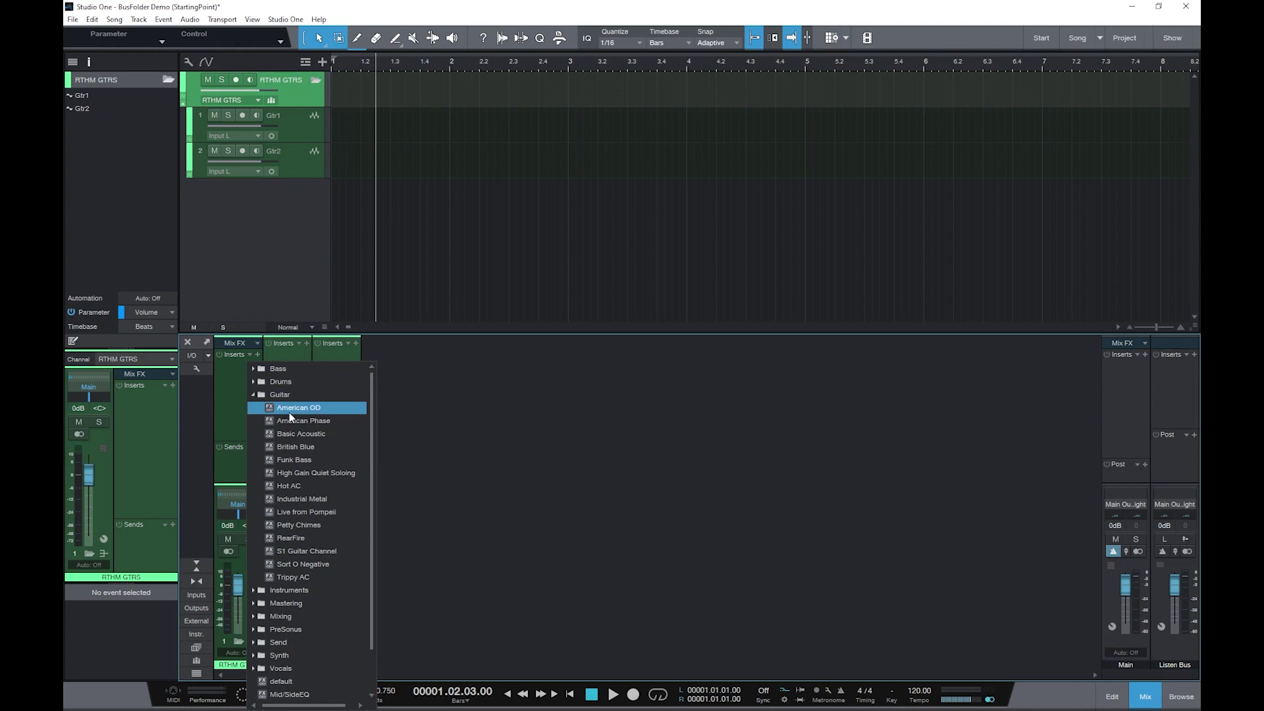
{"action": "left_click", "coordinate": [312, 434]}
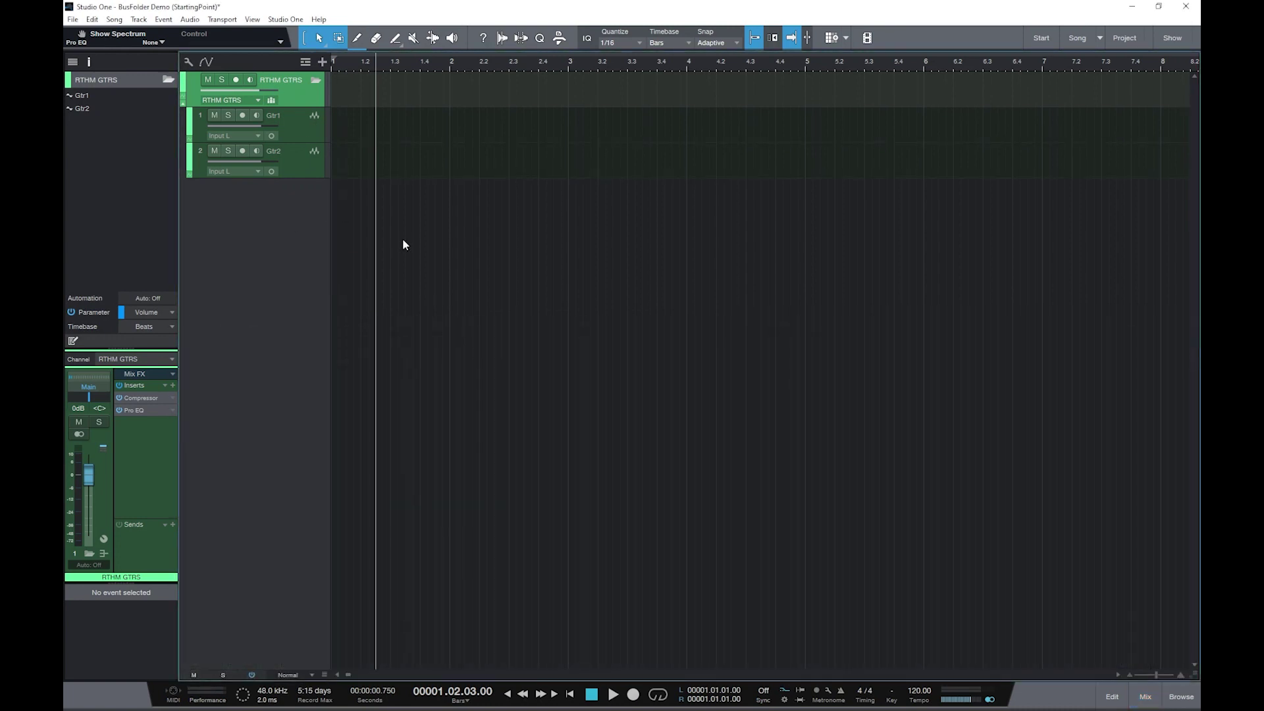
{"action": "left_click", "coordinate": [296, 90]}
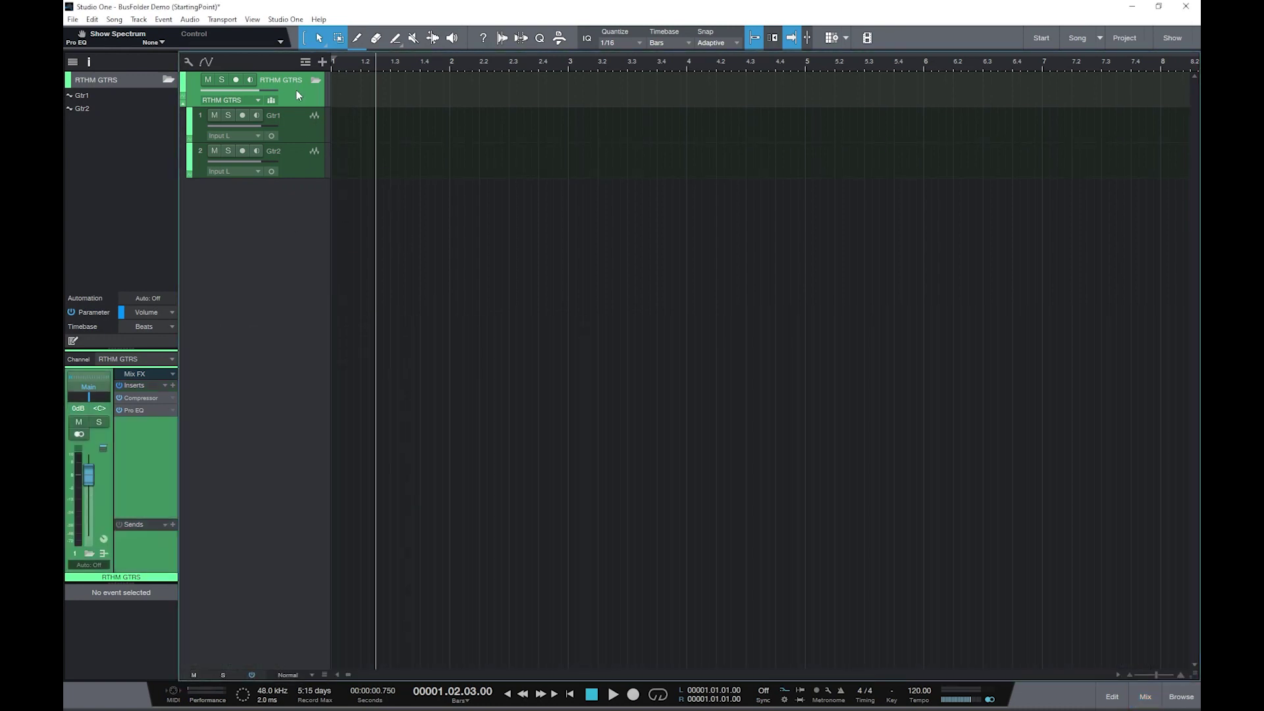
{"action": "left_click", "coordinate": [298, 129]}
{"action": "left_click", "coordinate": [298, 159]}
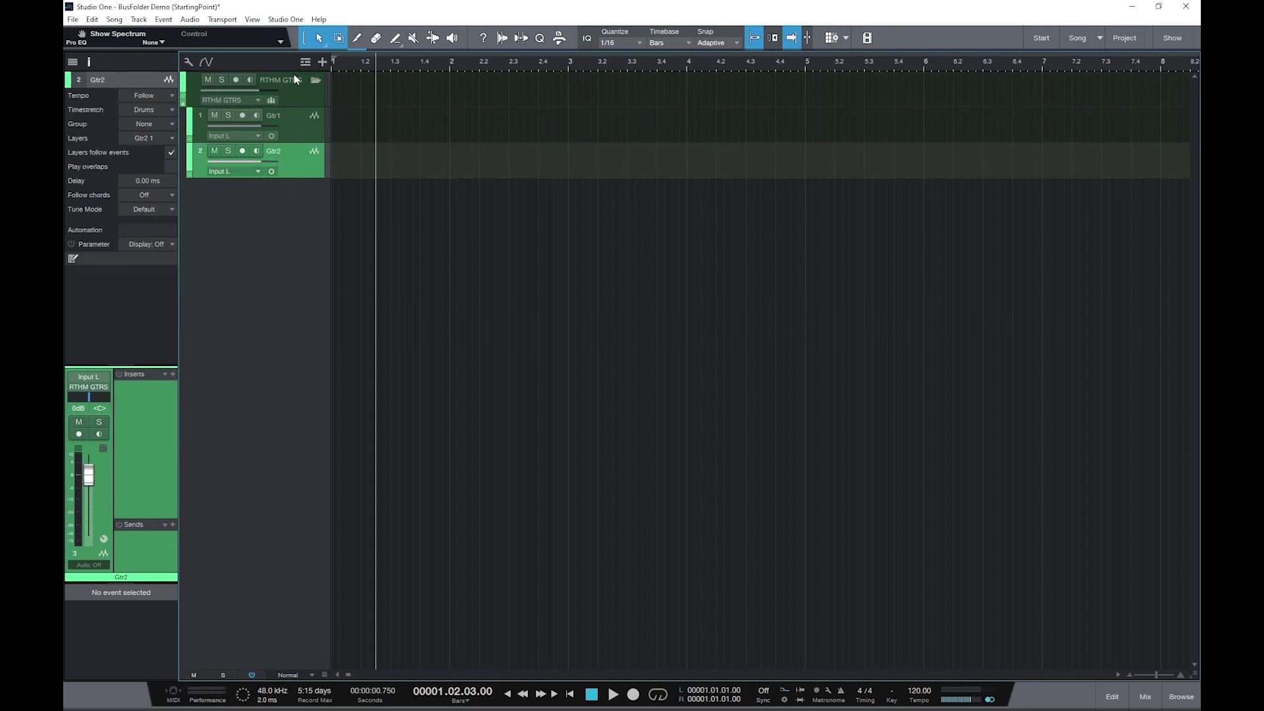
{"action": "left_click", "coordinate": [296, 92]}
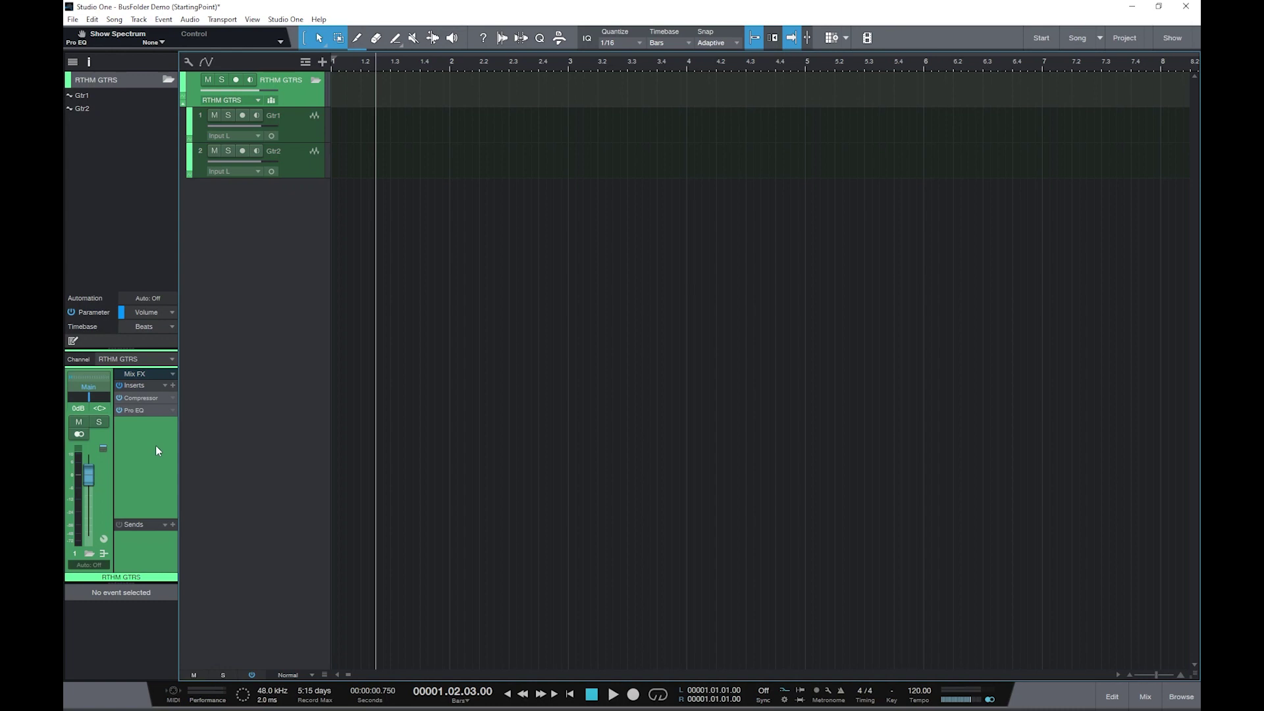
{"action": "key", "text": "F3"}
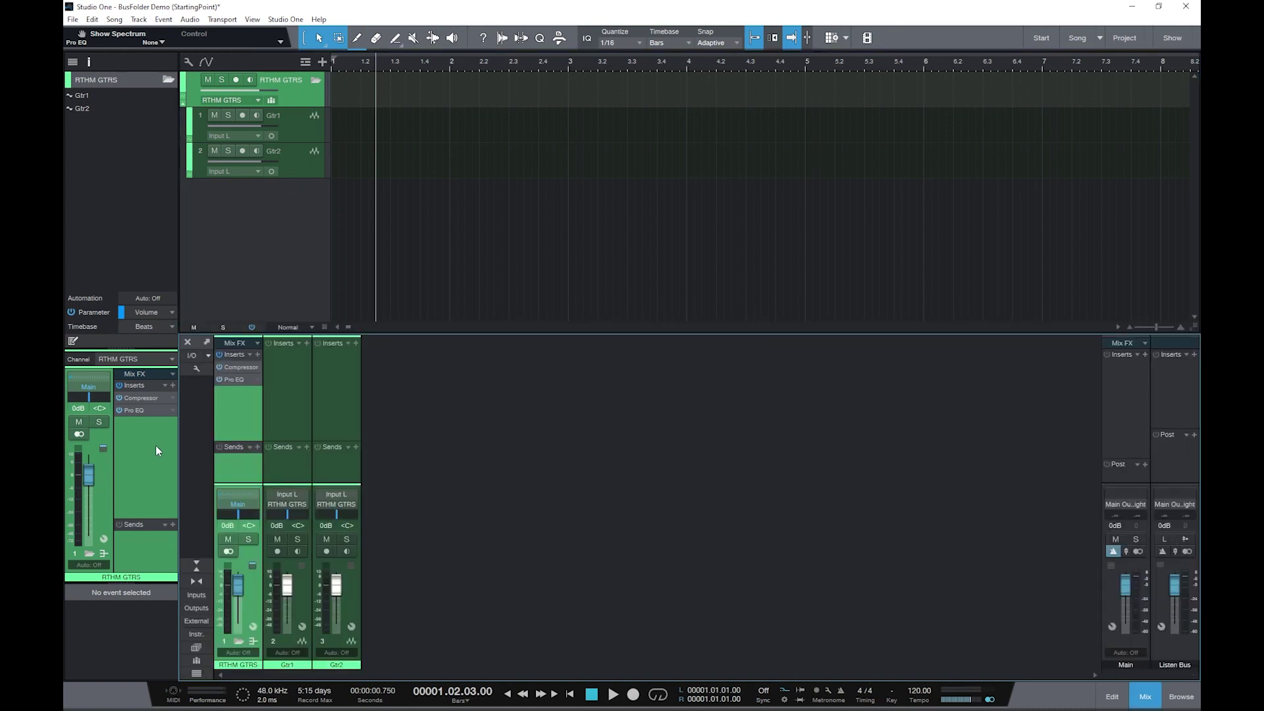
{"action": "left_click", "coordinate": [238, 641]}
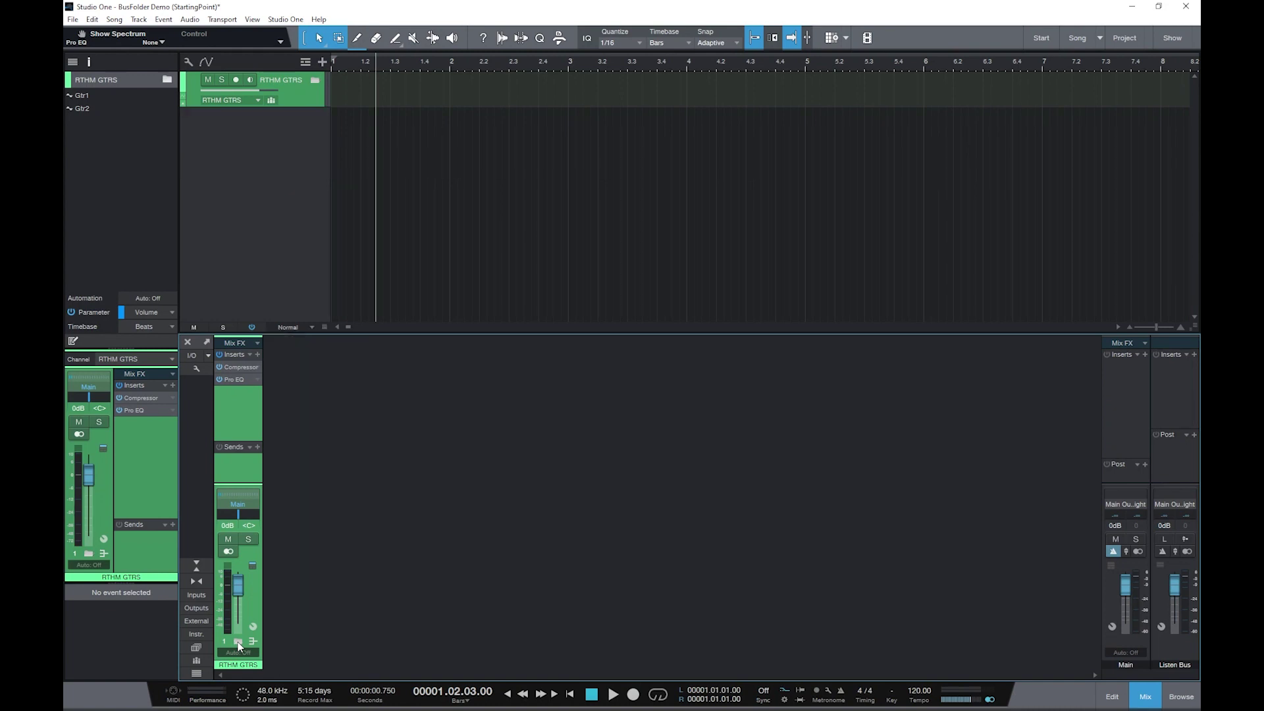
{"action": "left_click", "coordinate": [238, 642]}
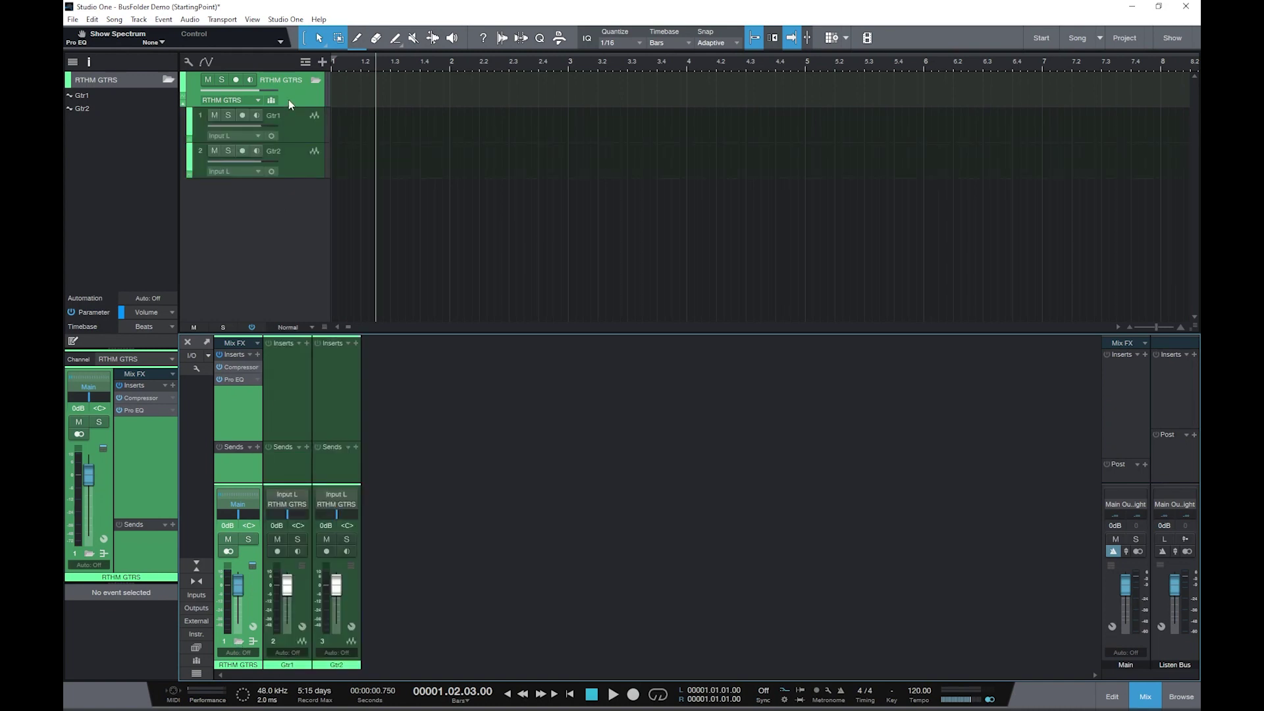
{"action": "left_click", "coordinate": [315, 80]}
{"action": "left_click", "coordinate": [315, 81]}
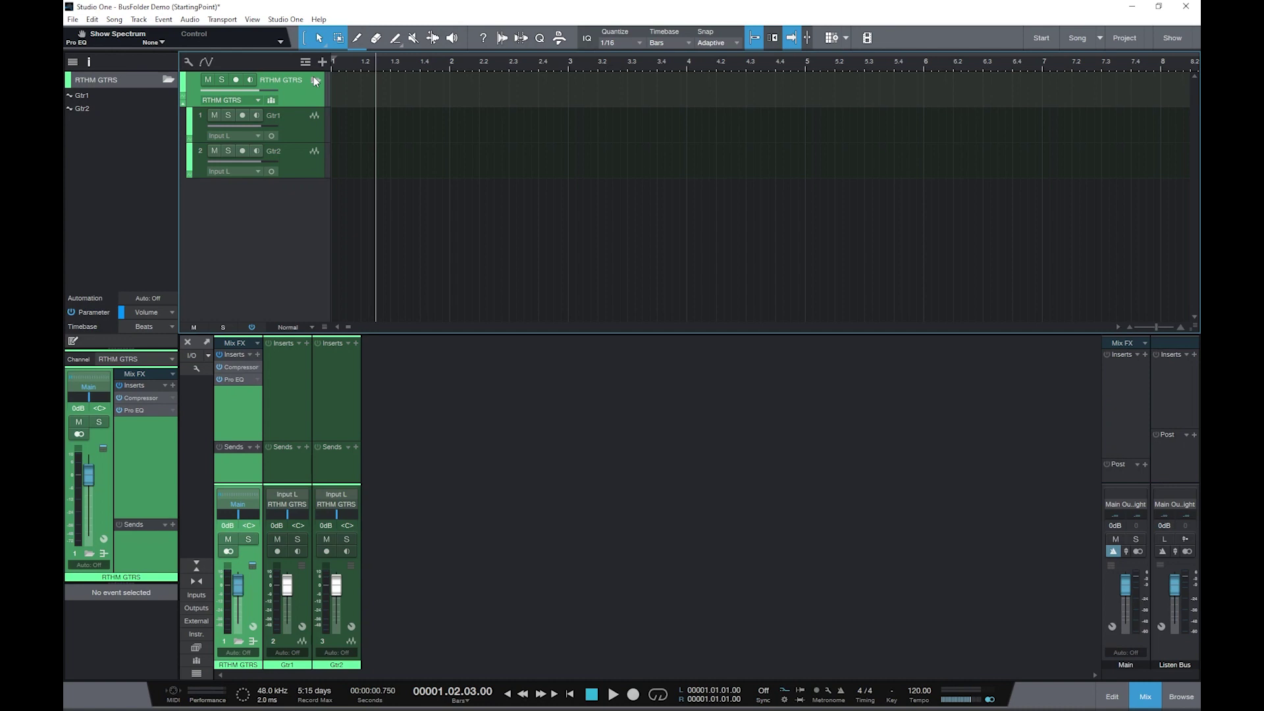
- Create a Presence instrument track from the Browser and move it into the RTHM GTRS folder
{"action": "key", "text": "F5"}
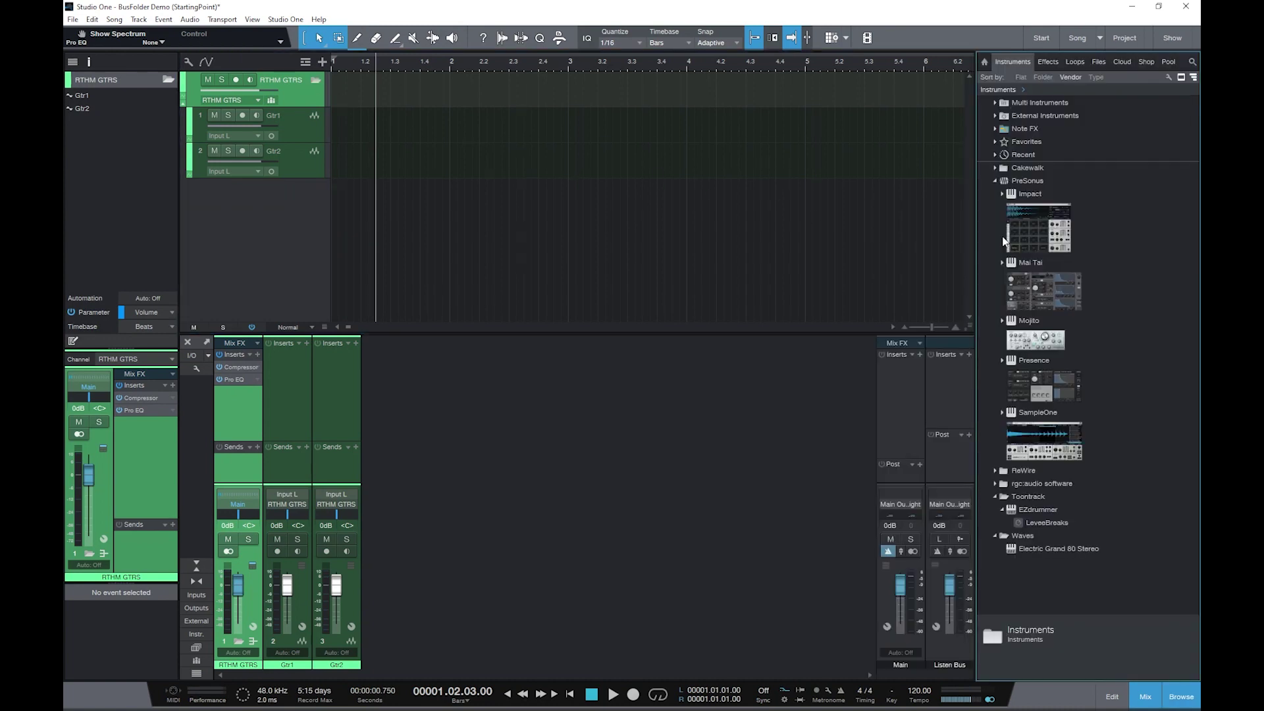
{"action": "left_click_drag", "start_coordinate": [1033, 388], "coordinate": [598, 239]}
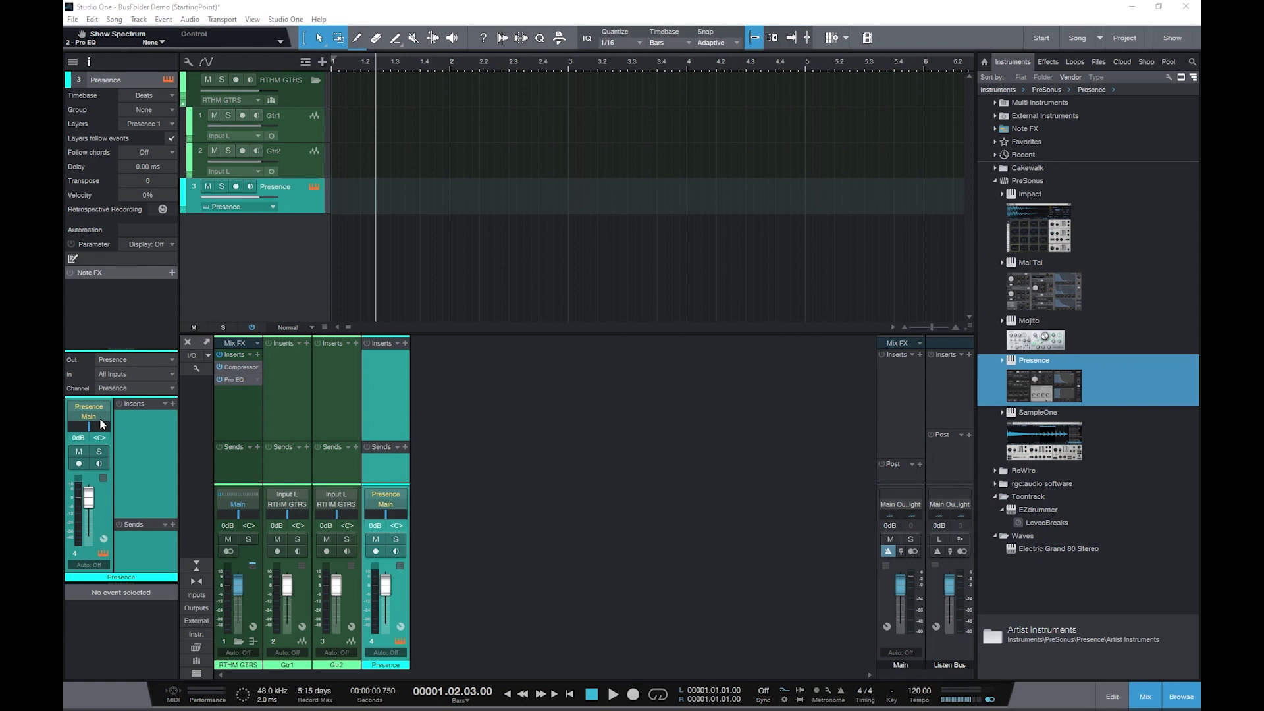
{"action": "left_click", "coordinate": [301, 182]}
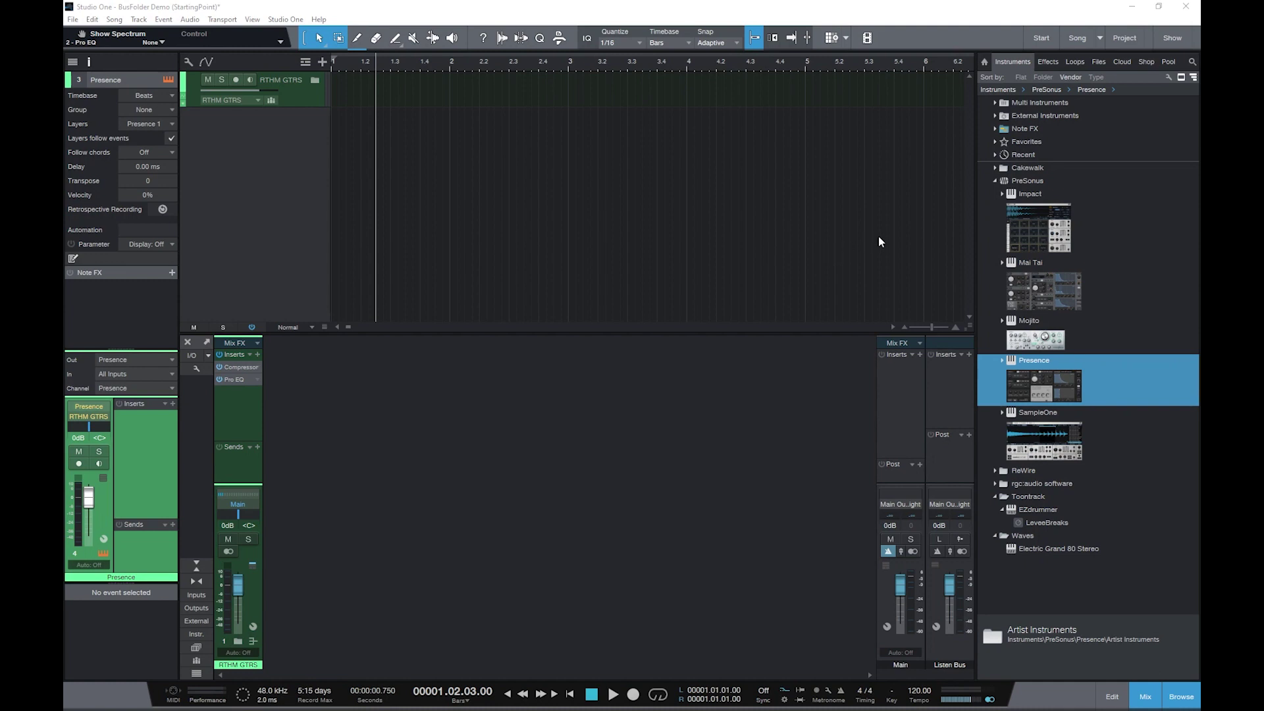
- Add an Impact XT instrument track and load its Base Kit preset
{"action": "left_click_drag", "start_coordinate": [1038, 221], "coordinate": [740, 209]}
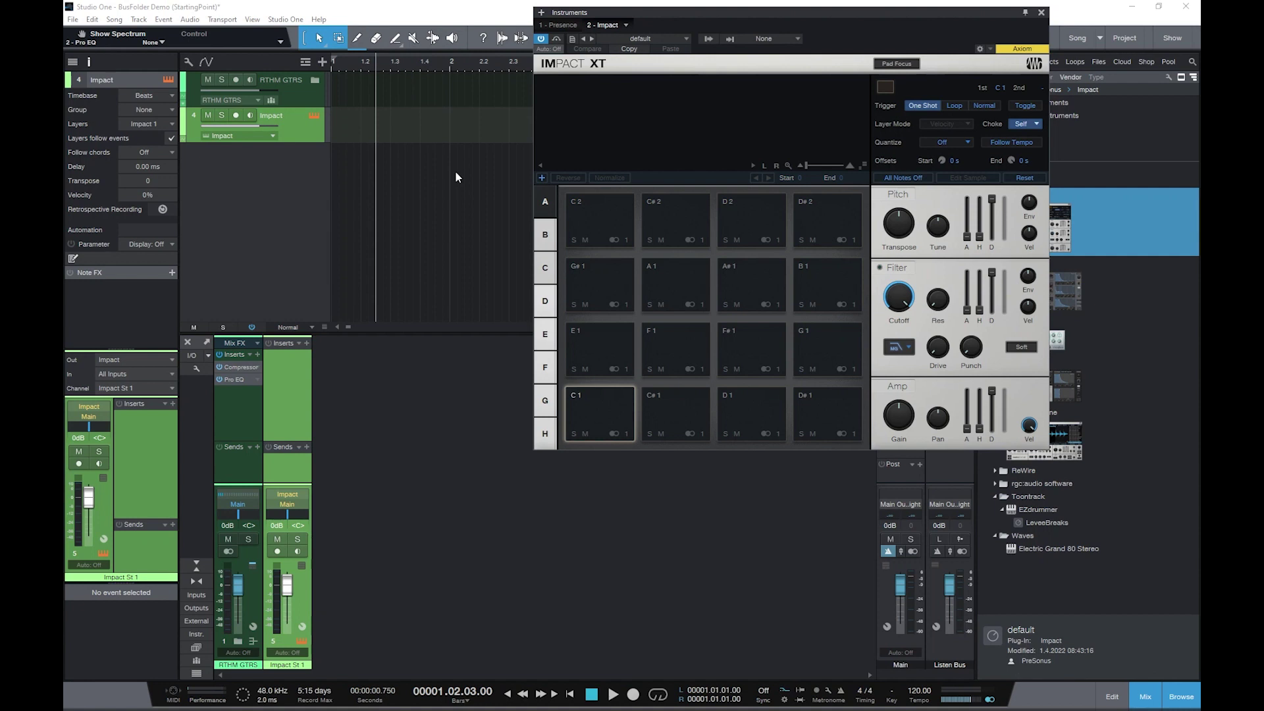
{"action": "left_click", "coordinate": [685, 38]}
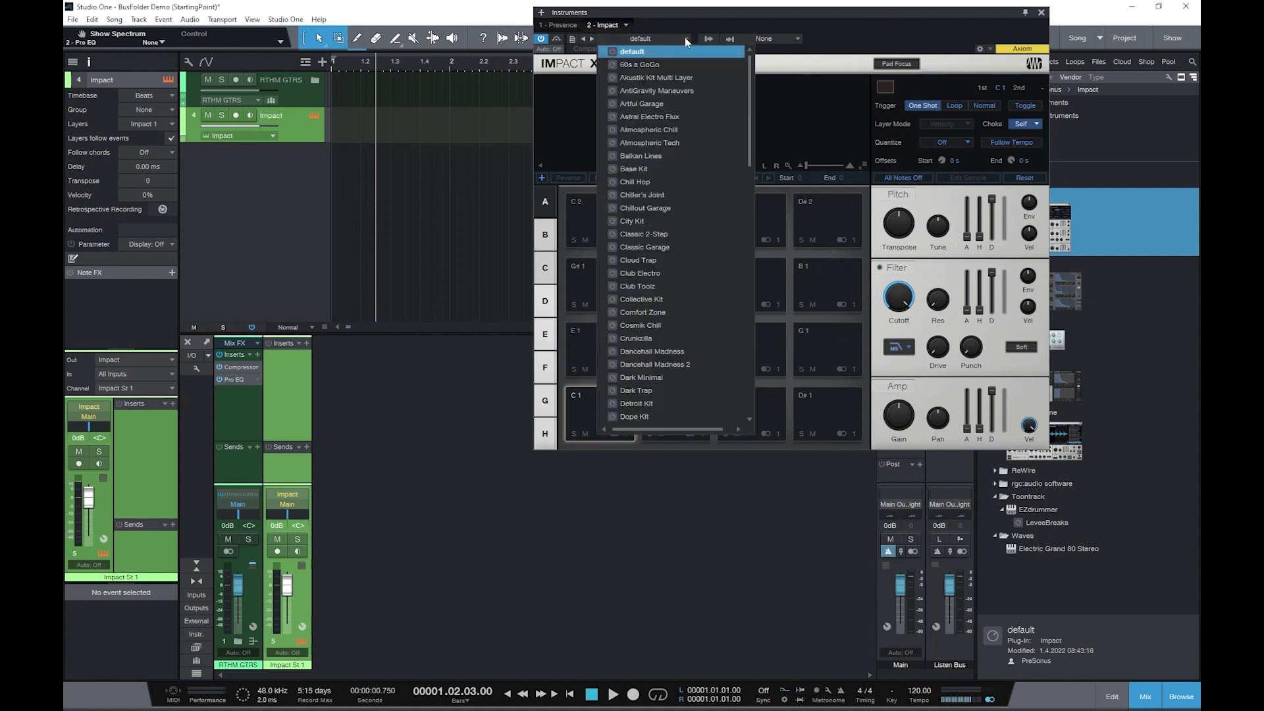
{"action": "left_click", "coordinate": [667, 174]}
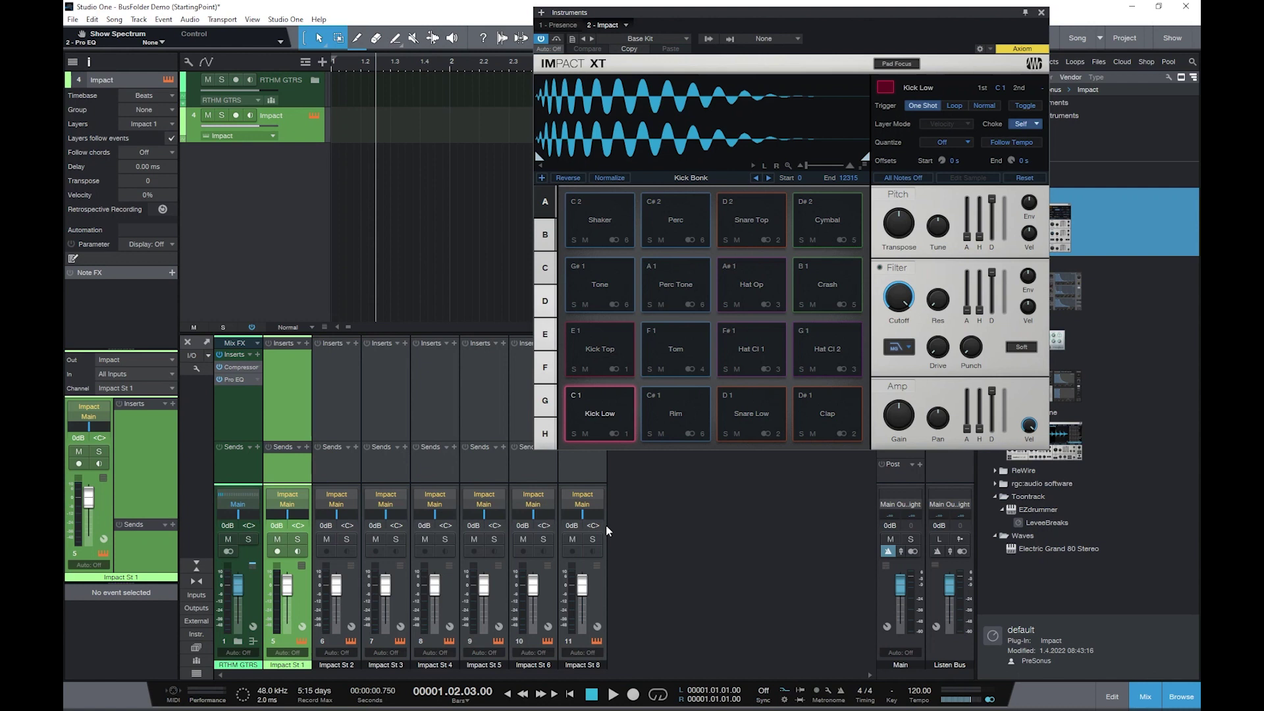
- Name the first Impact outputs Kick, Snare, HighHat and Toms
{"action": "type", "text": "Kick"}
{"action": "key", "text": "Return"}
{"action": "left_click", "coordinate": [751, 413]}
{"action": "type", "text": "Sn"}
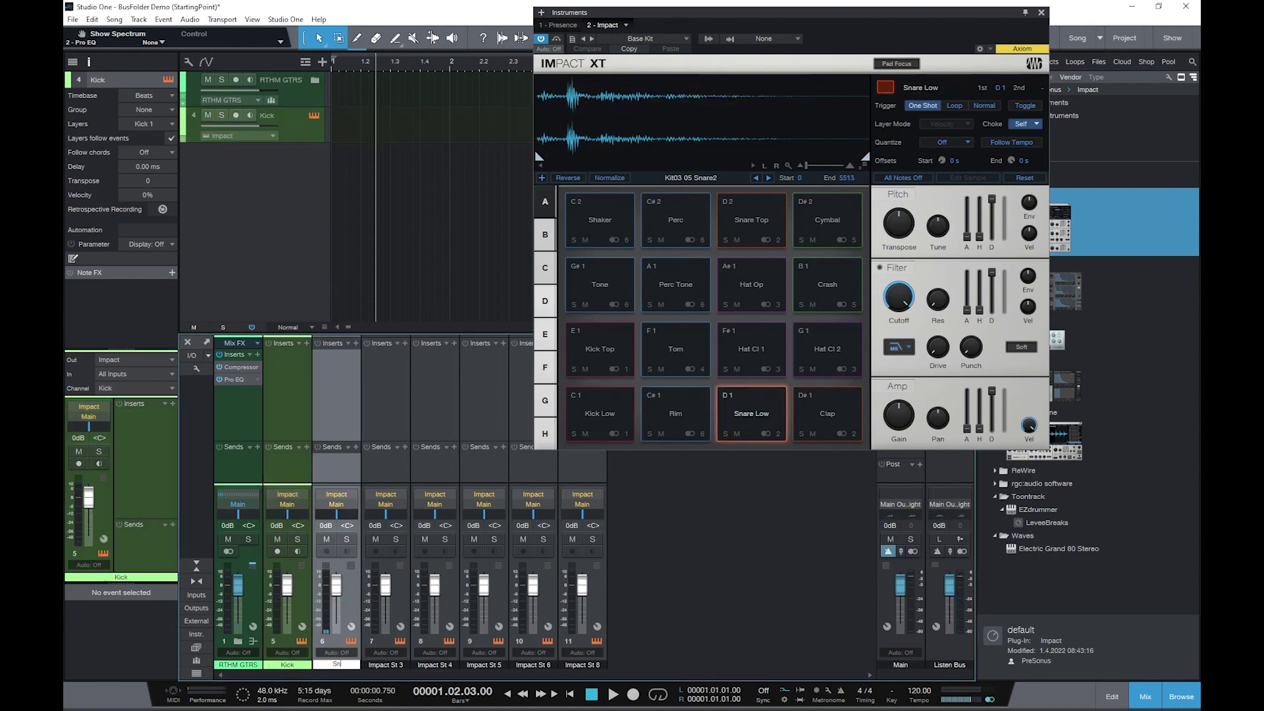
{"action": "type", "text": "are"}
{"action": "key", "text": "Tab"}
{"action": "type", "text": "HighHat"}
{"action": "key", "text": "Tab"}
{"action": "type", "text": "Toms"}
{"action": "key", "text": "Return"}
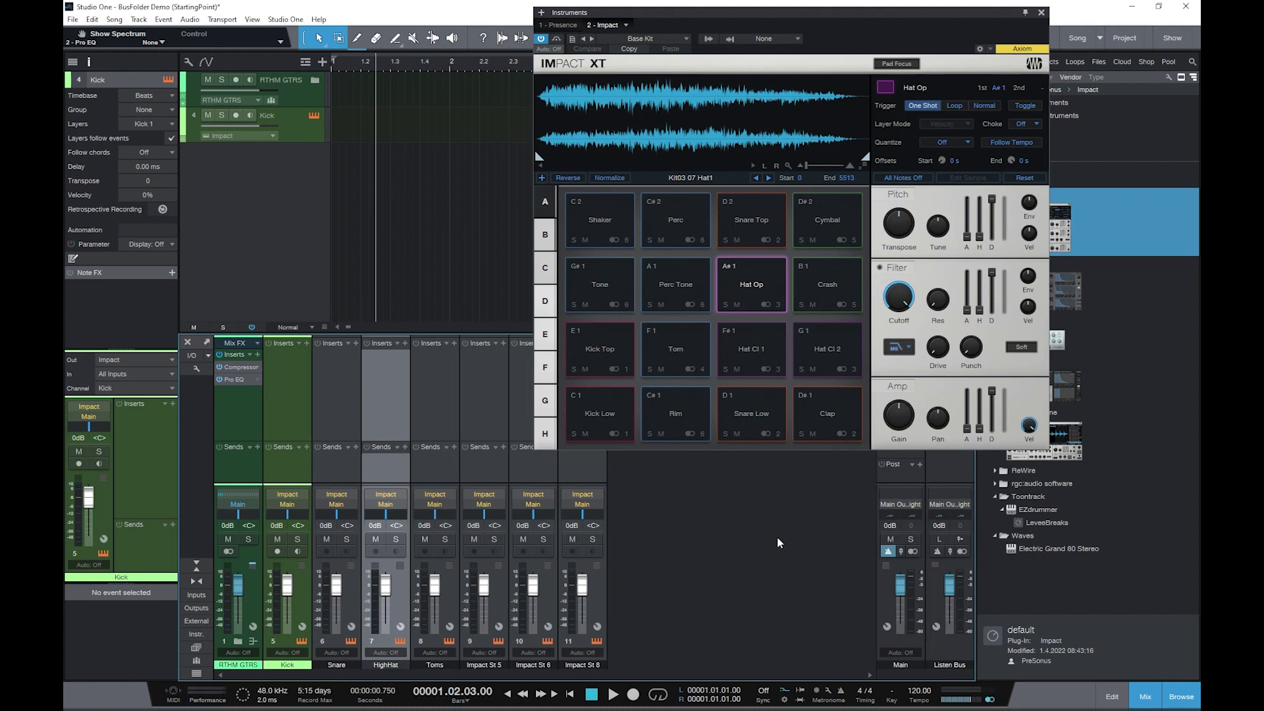
- Name the remaining Impact outputs Crash, Misc and Unused
{"action": "double_click", "coordinate": [484, 665]}
{"action": "type", "text": "Crash"}
{"action": "key", "text": "Tab"}
{"action": "type", "text": "Misc"}
{"action": "key", "text": "Tab"}
{"action": "type", "text": "Unuse"}
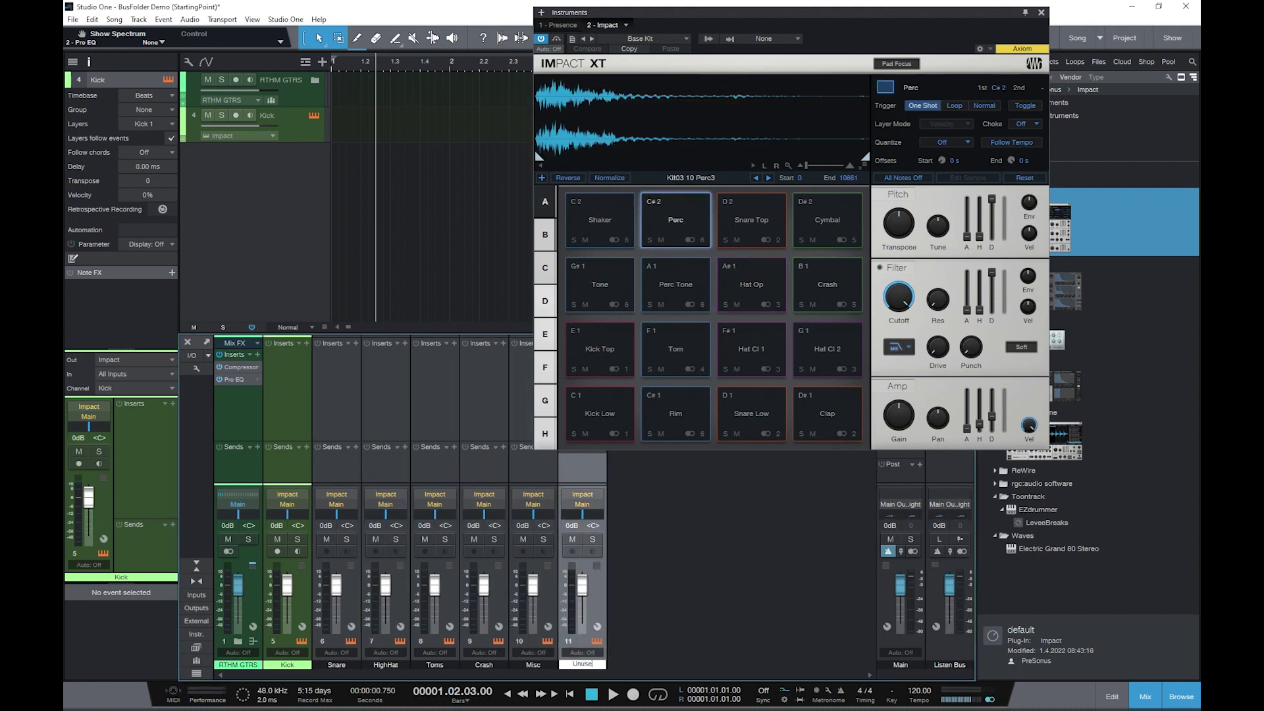
{"action": "type", "text": "d"}
{"action": "key", "text": "Return"}
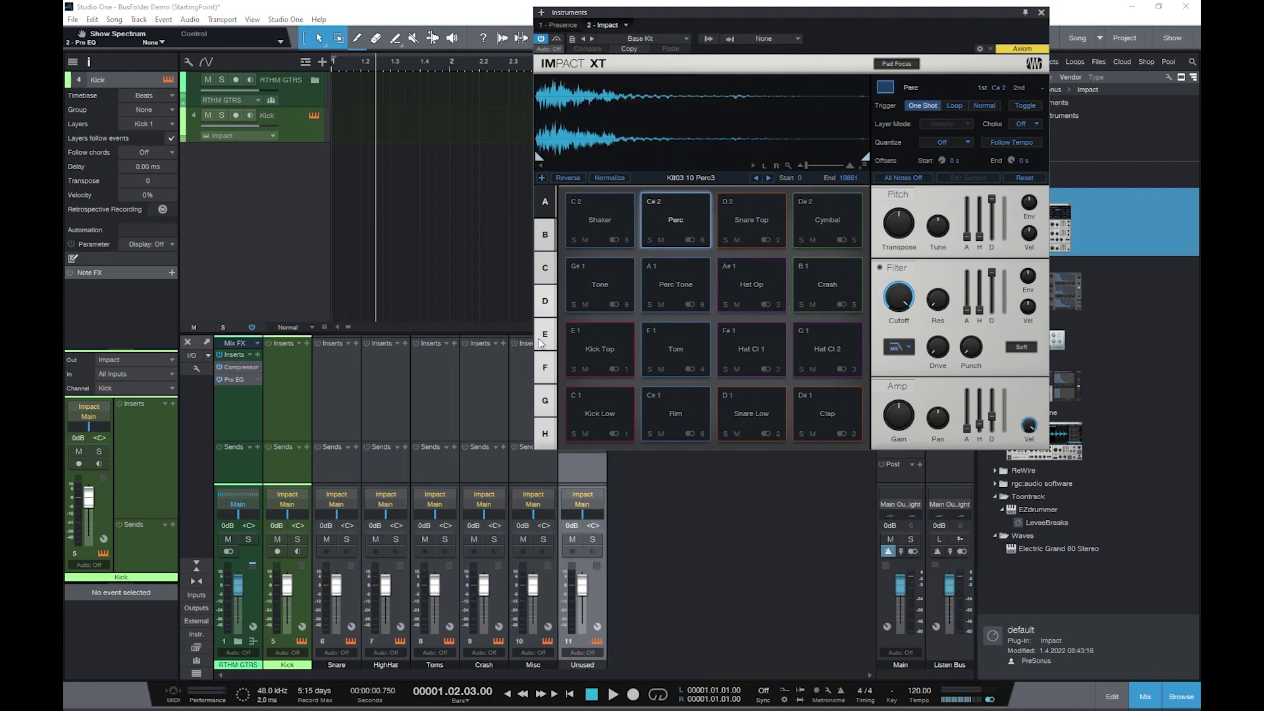
- Pack Kick into a new folder, rename it 'DRUMS', and choose Add Bus Channel for it
{"action": "right_click", "coordinate": [295, 128]}
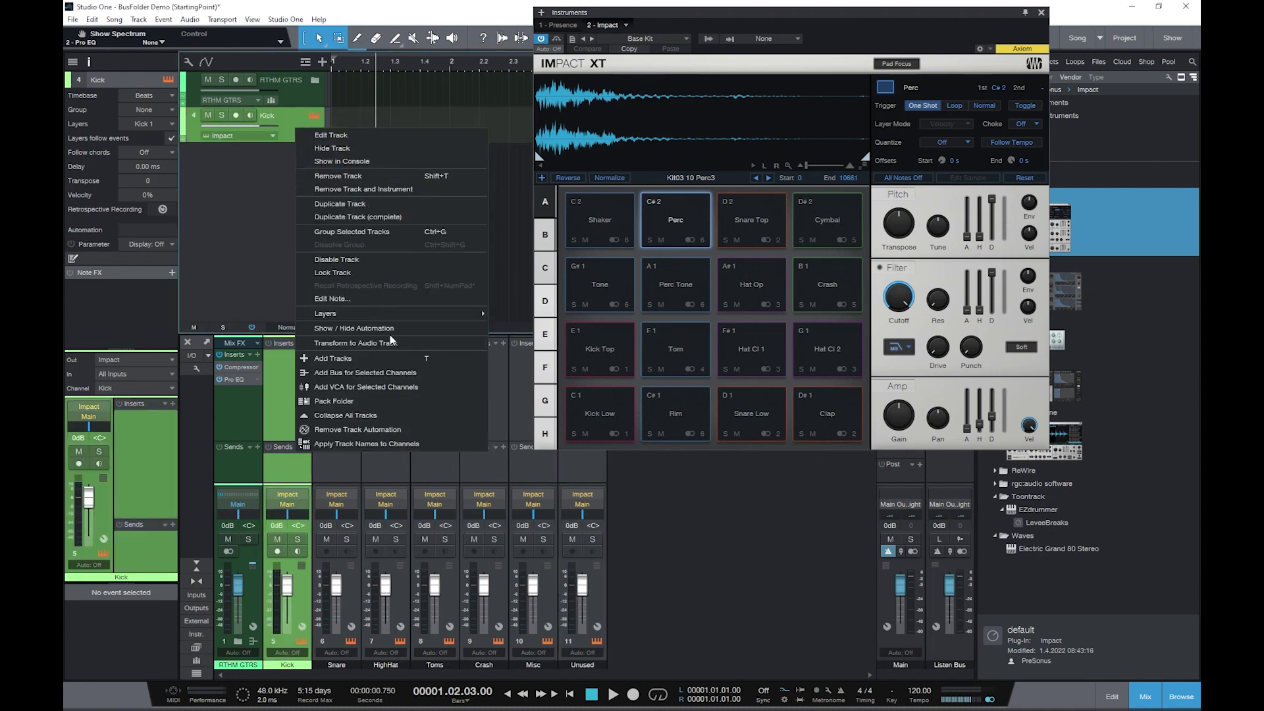
{"action": "left_click", "coordinate": [386, 403]}
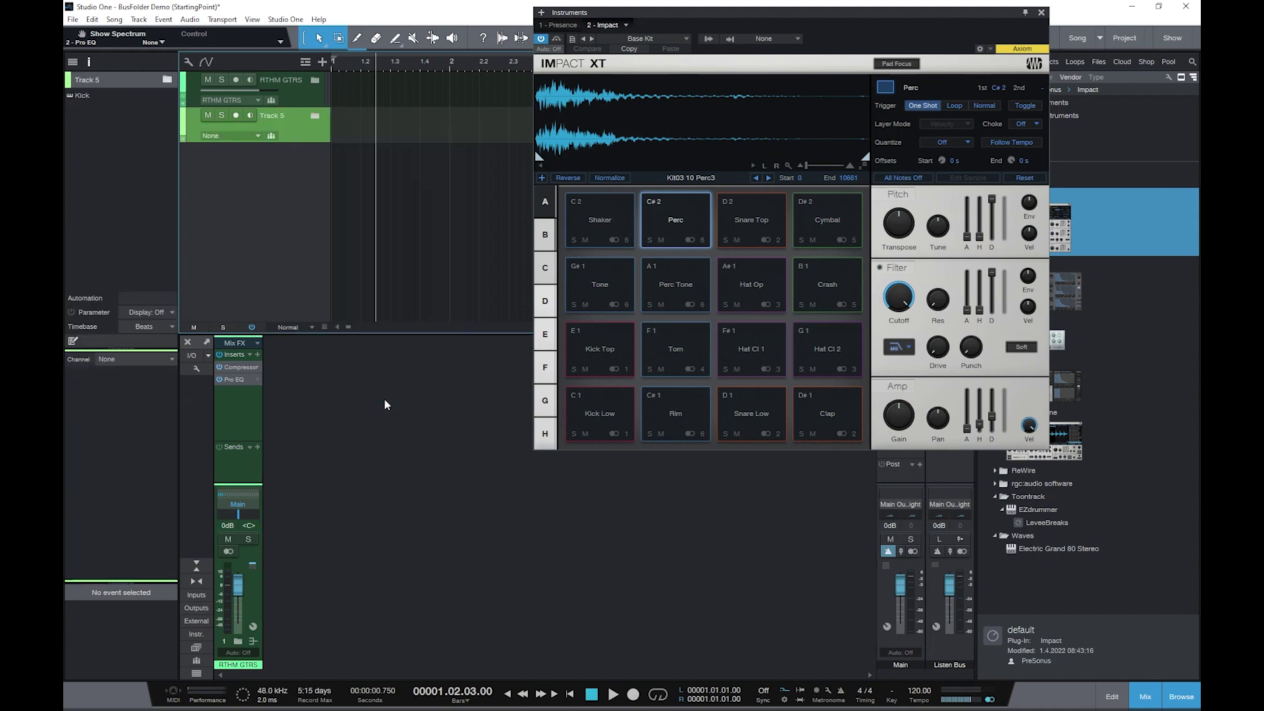
{"action": "double_click", "coordinate": [277, 115]}
{"action": "type", "text": "DRUMS"}
{"action": "key", "text": "Return"}
{"action": "left_click", "coordinate": [254, 135]}
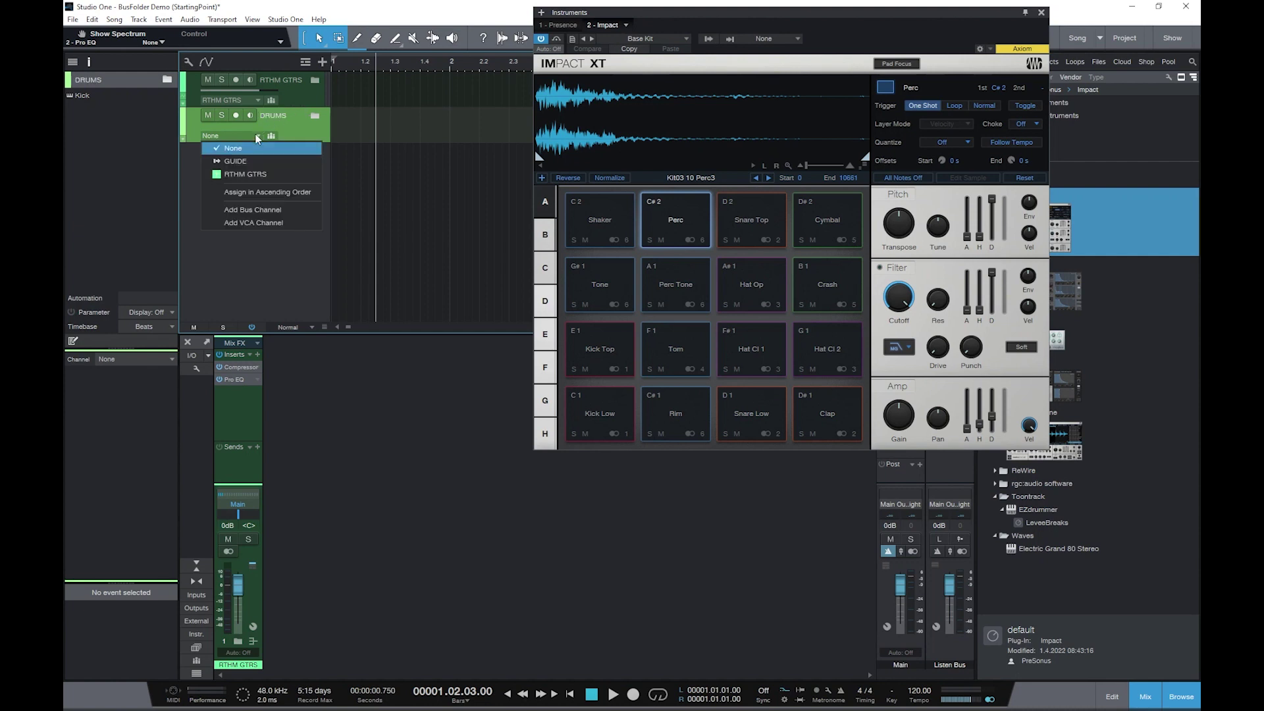
{"action": "left_click", "coordinate": [266, 211]}
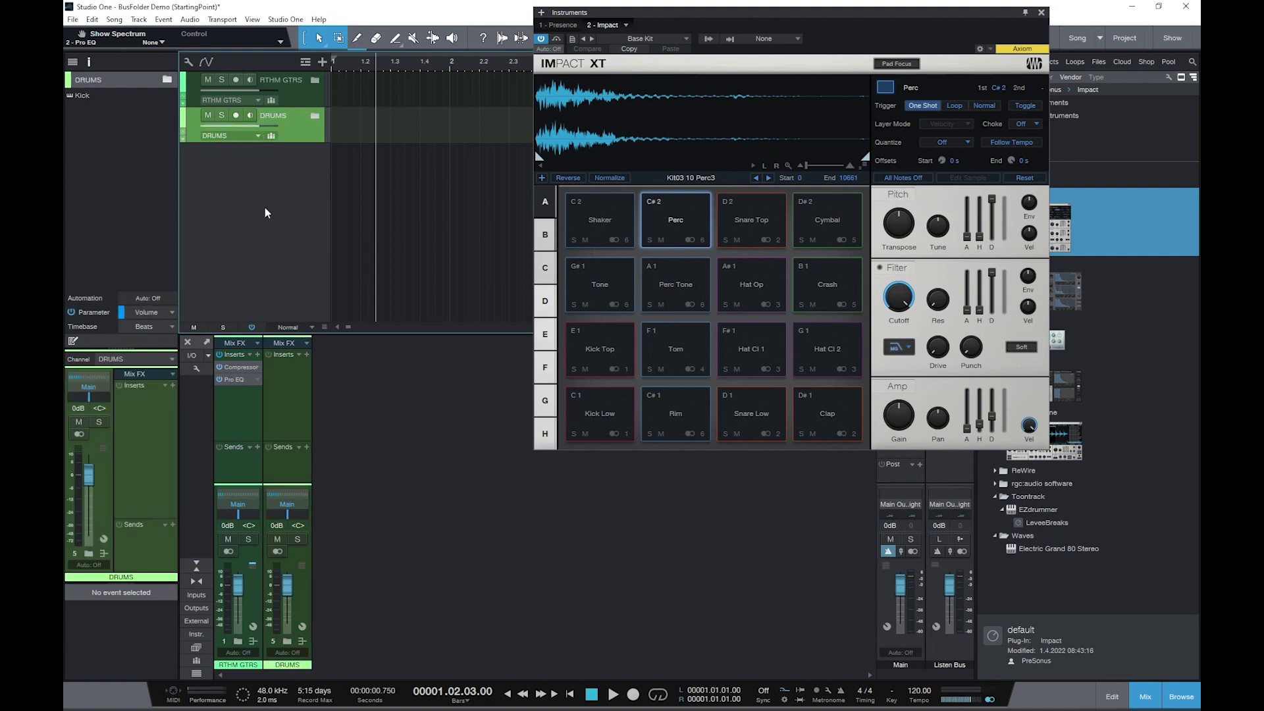
- Expand the DRUMS folder and colour it red
{"action": "left_click", "coordinate": [318, 115]}
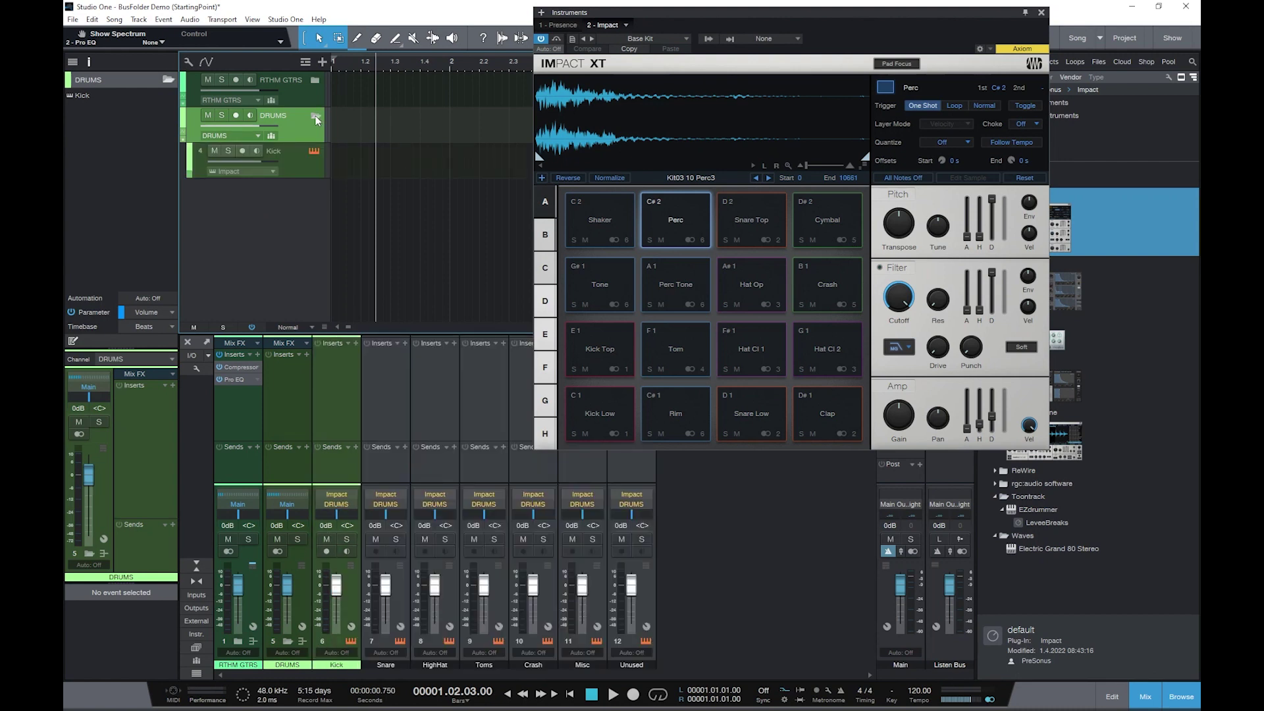
{"action": "left_click", "coordinate": [182, 112]}
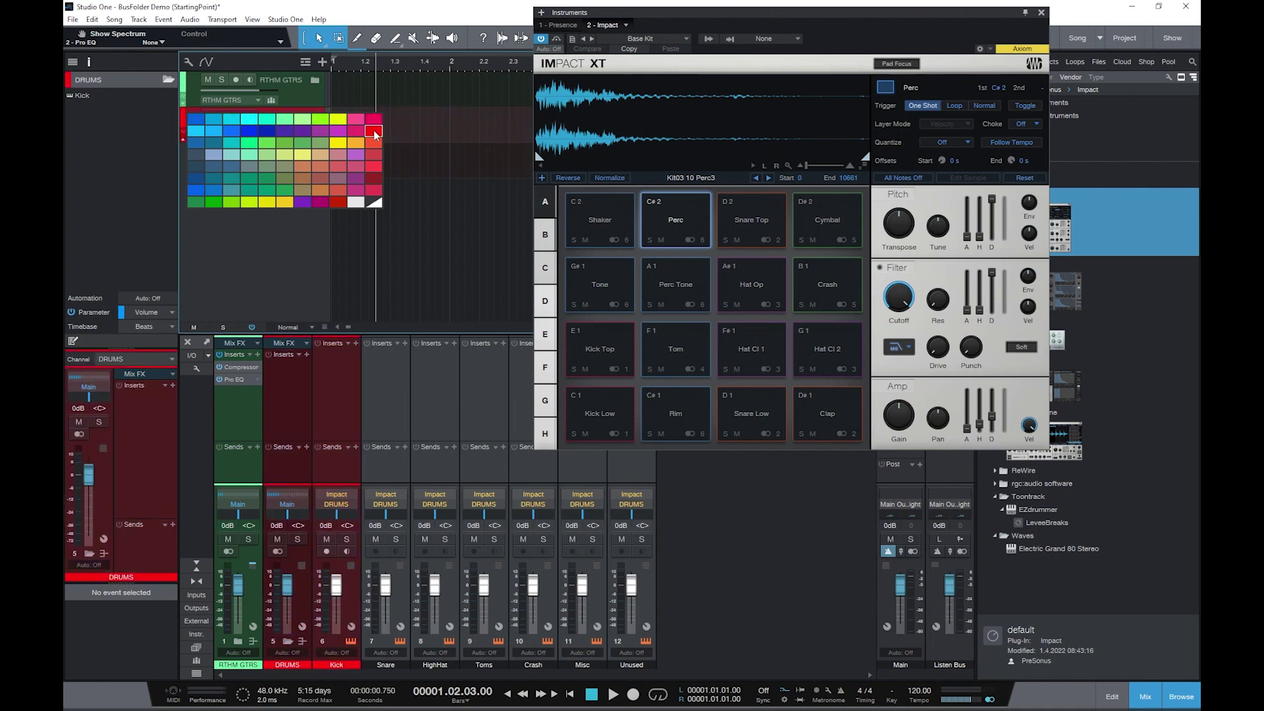
{"action": "left_click", "coordinate": [375, 130]}
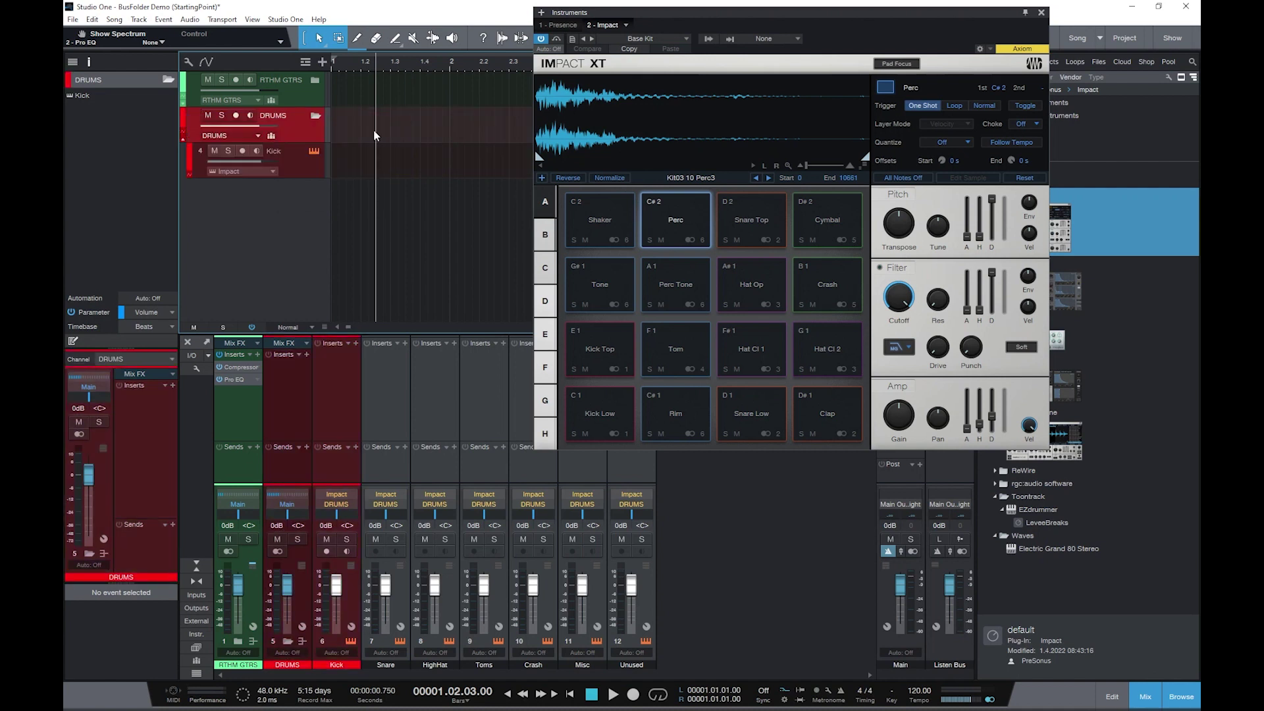
- Select the DRUMS bus through the Unused channel and colour them all red
{"action": "left_click", "coordinate": [299, 411]}
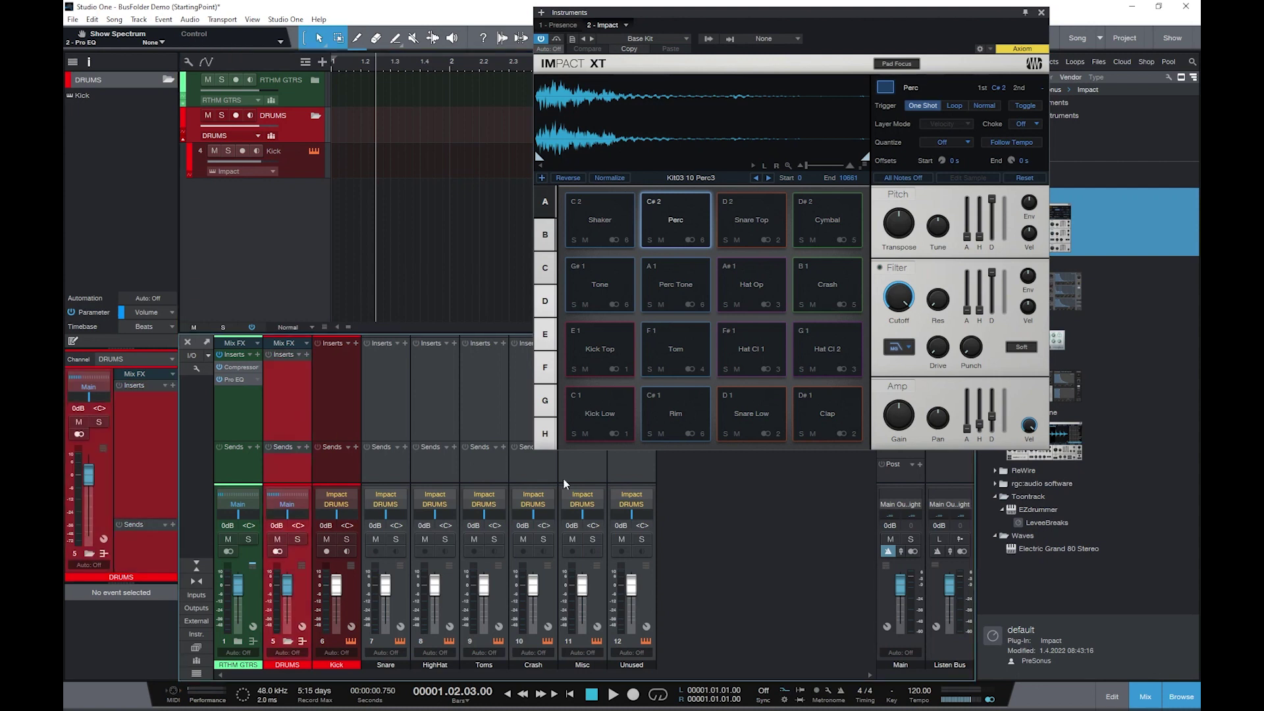
{"action": "left_click", "coordinate": [635, 468], "text": "shift"}
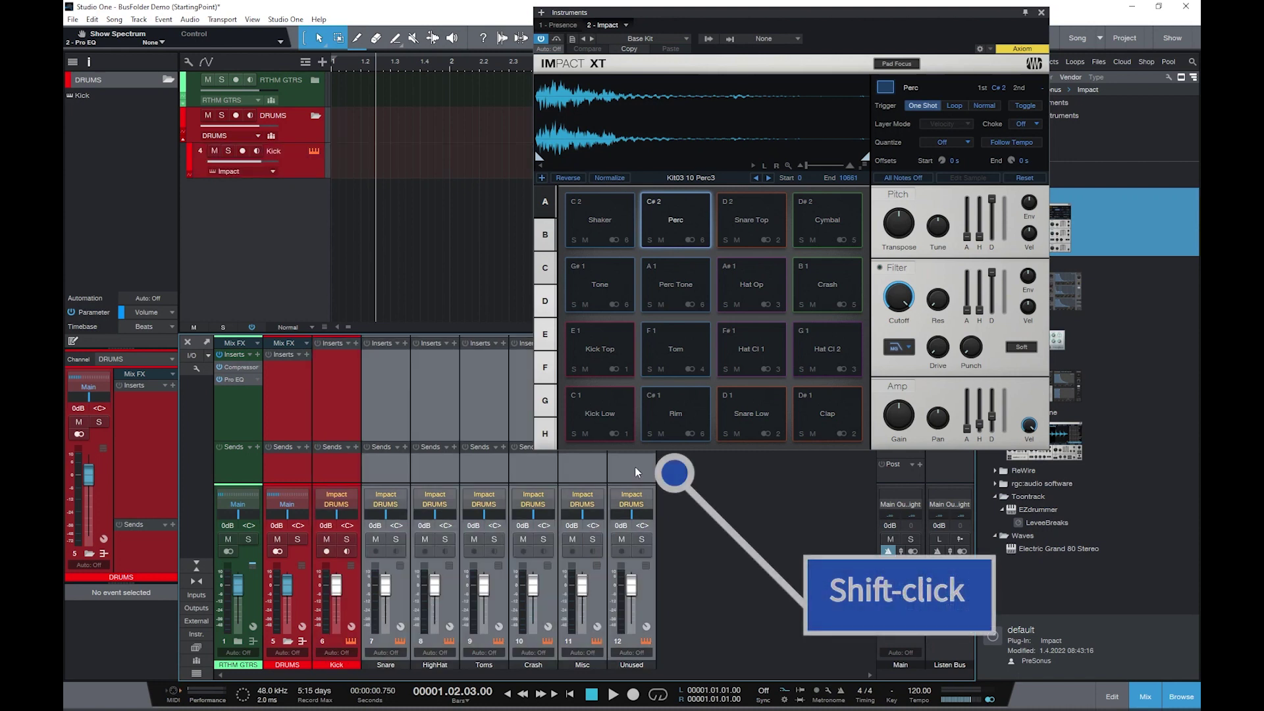
{"action": "left_click", "coordinate": [632, 665]}
{"action": "left_click", "coordinate": [844, 587]}
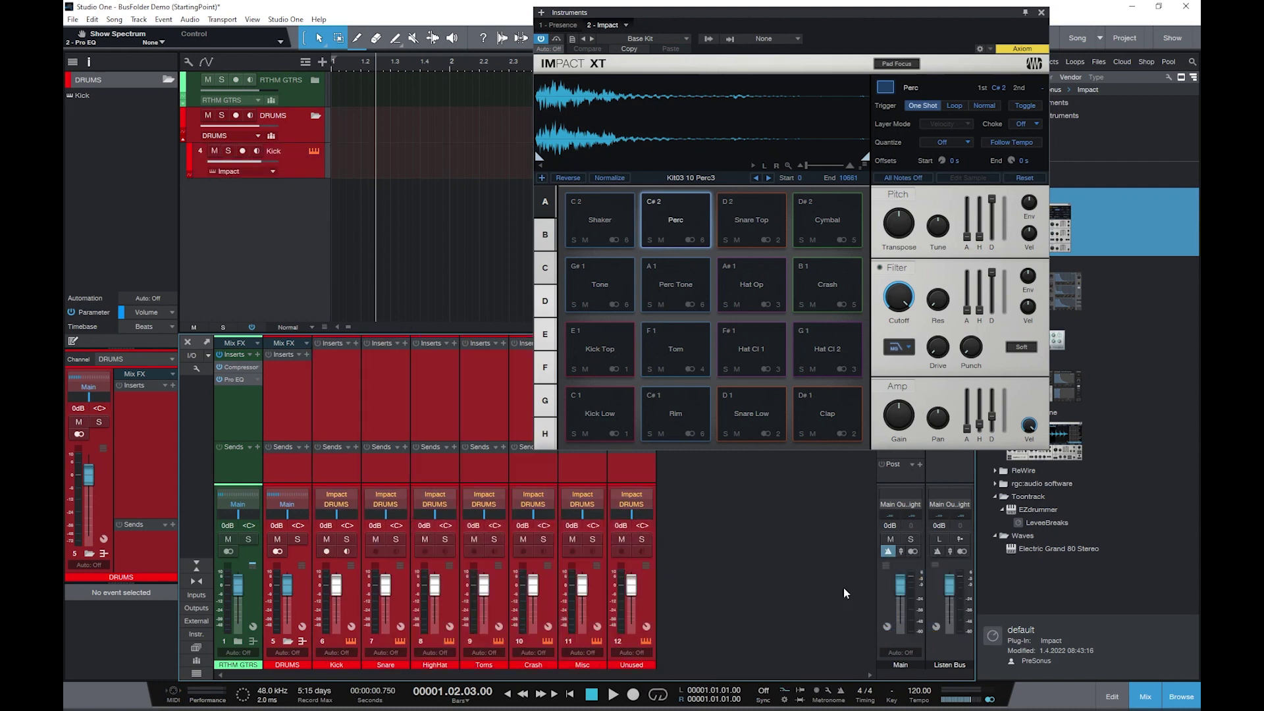